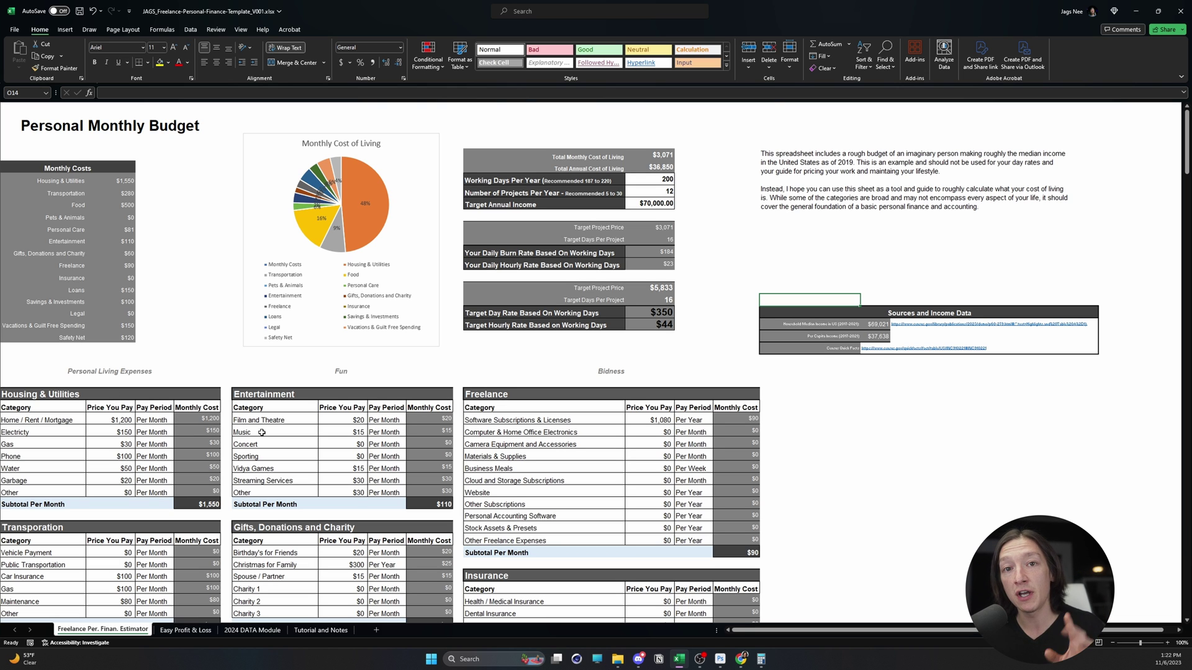
- Review Target Annual Income, its household median income source, and the 200 working days per year
{"action": "left_click", "coordinate": [833, 326]}
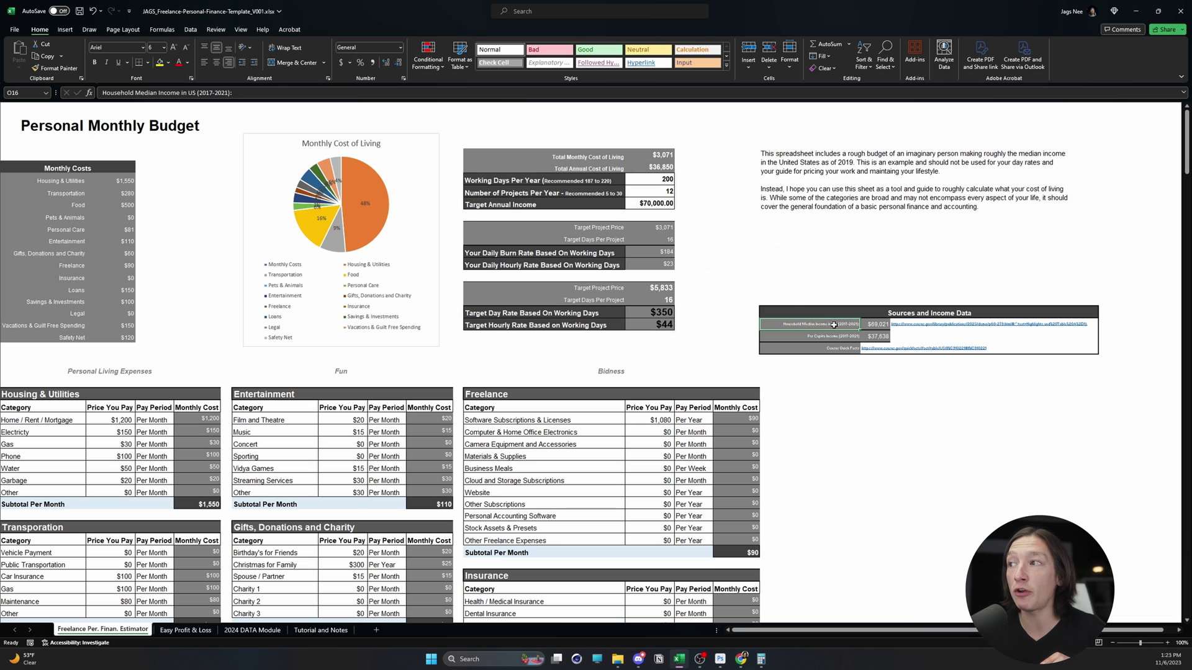
{"action": "left_click", "coordinate": [642, 205]}
{"action": "left_click", "coordinate": [566, 203]}
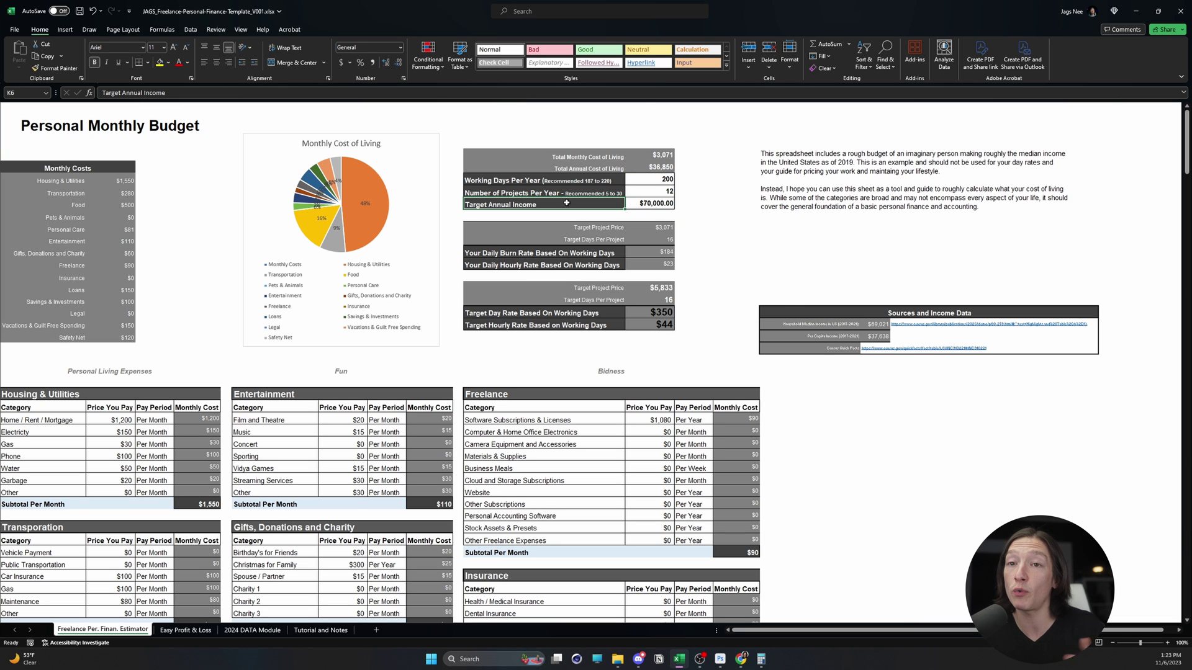
{"action": "left_click", "coordinate": [847, 325]}
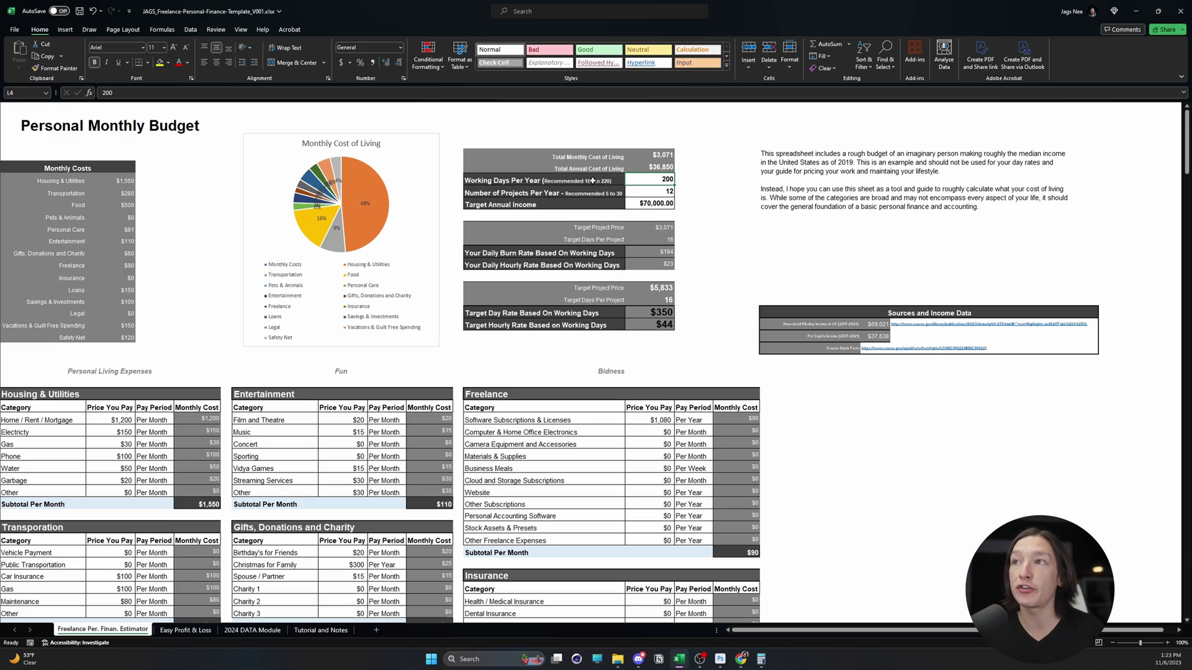
{"action": "left_click", "coordinate": [559, 180]}
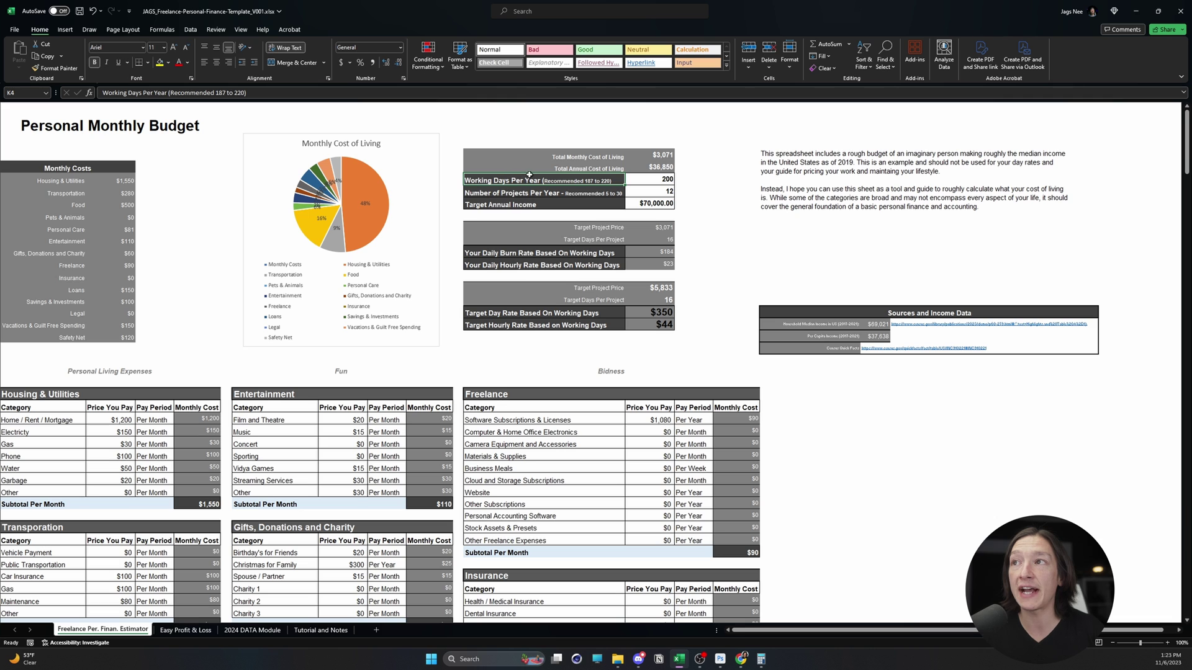
{"action": "left_click", "coordinate": [670, 178]}
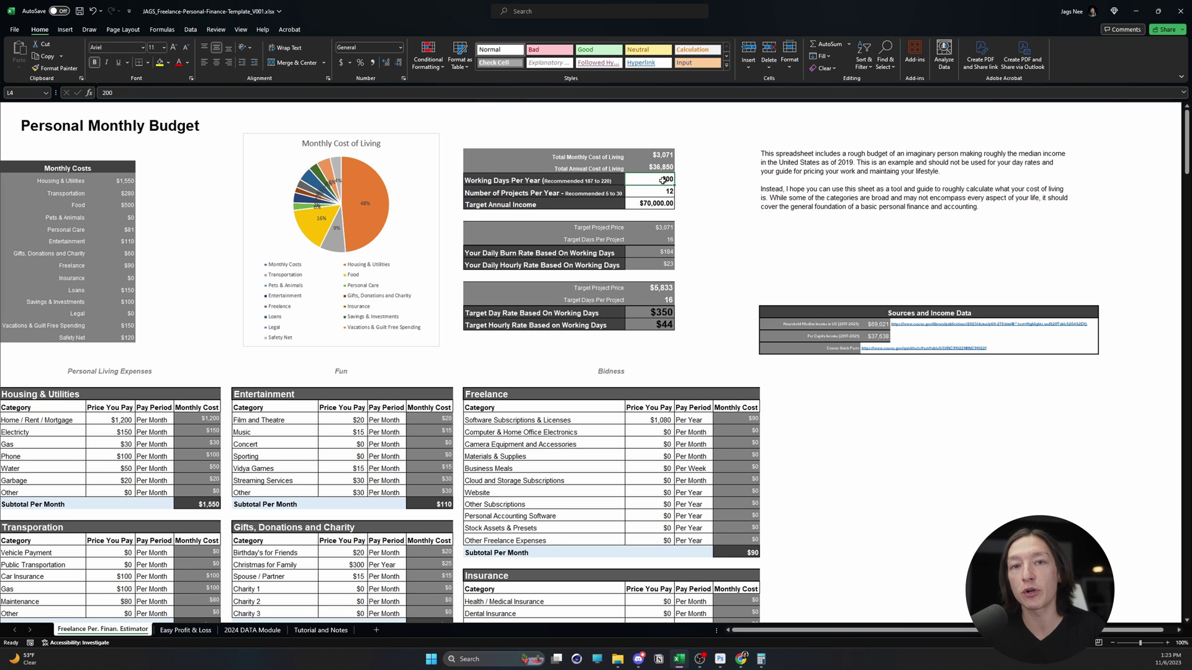
- Change projects per year from 12 to 50, after trying 52 and undoing it
{"action": "left_click", "coordinate": [517, 194]}
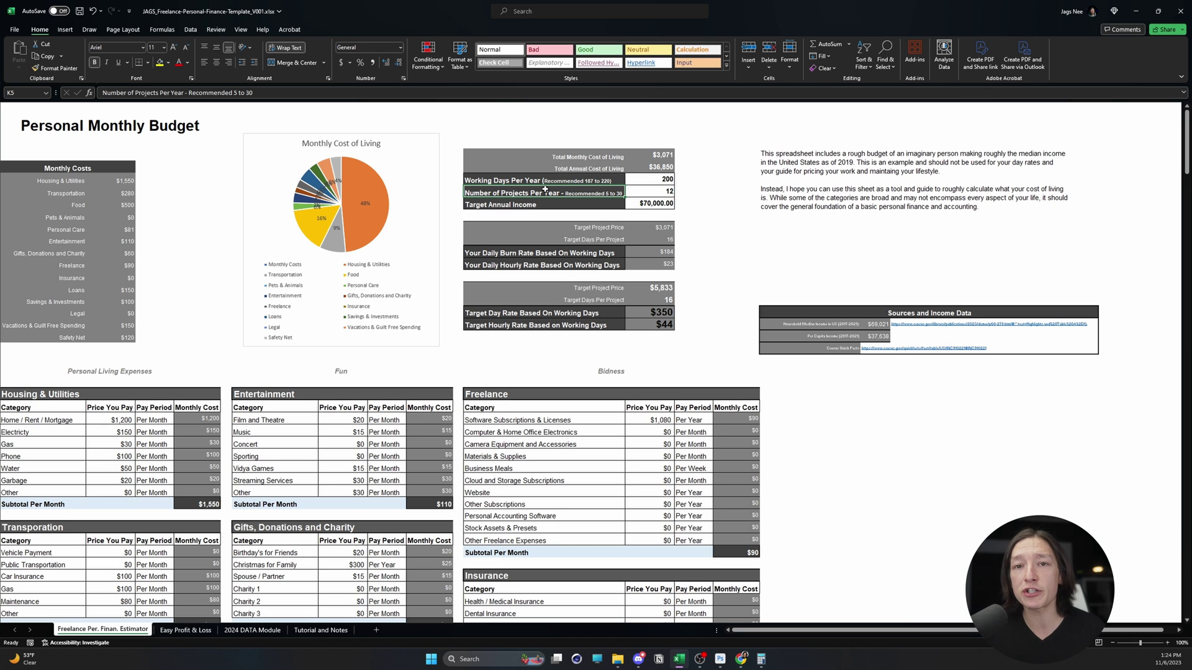
{"action": "left_click", "coordinate": [640, 190]}
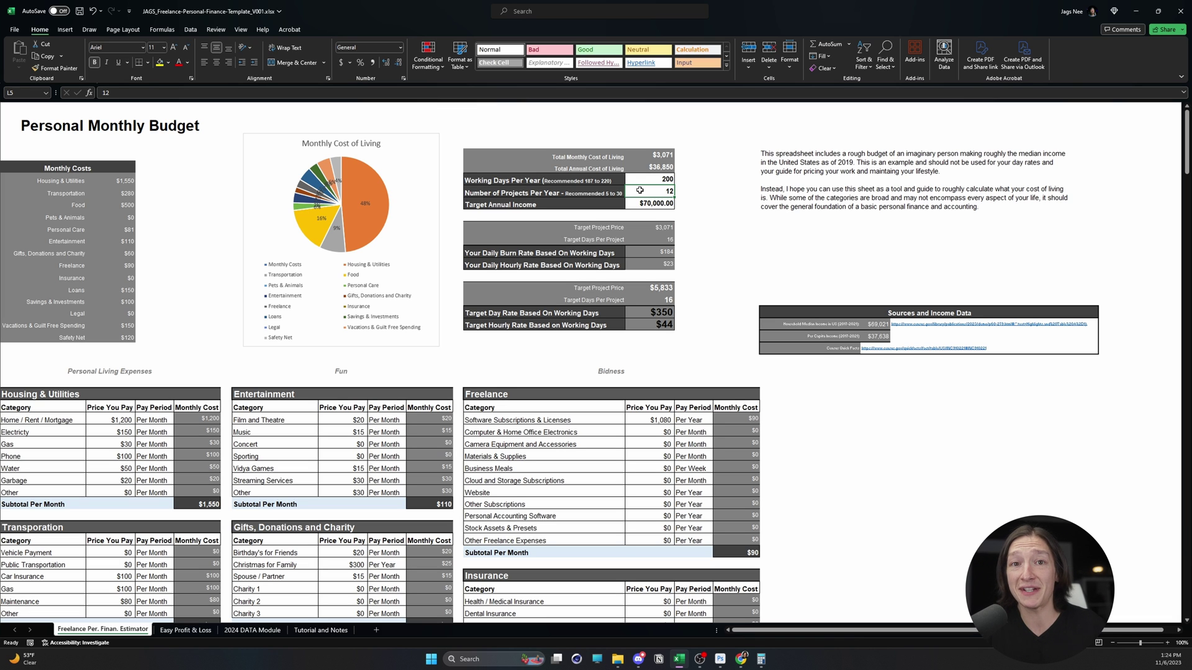
{"action": "type", "text": "52"}
{"action": "key", "text": "Return"}
{"action": "key", "text": "ctrl+z"}
{"action": "type", "text": "50"}
{"action": "key", "text": "Return"}
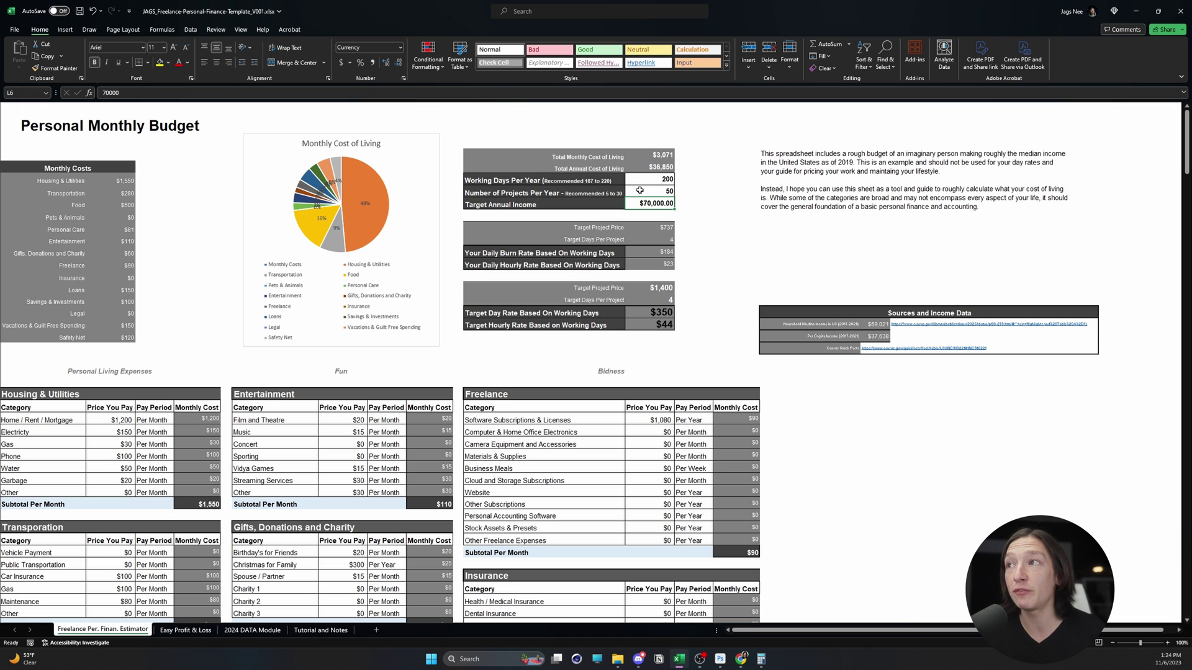
- Review the projects value, project price, burn rate and day rate blocks, and the price formula
{"action": "left_click", "coordinate": [641, 190]}
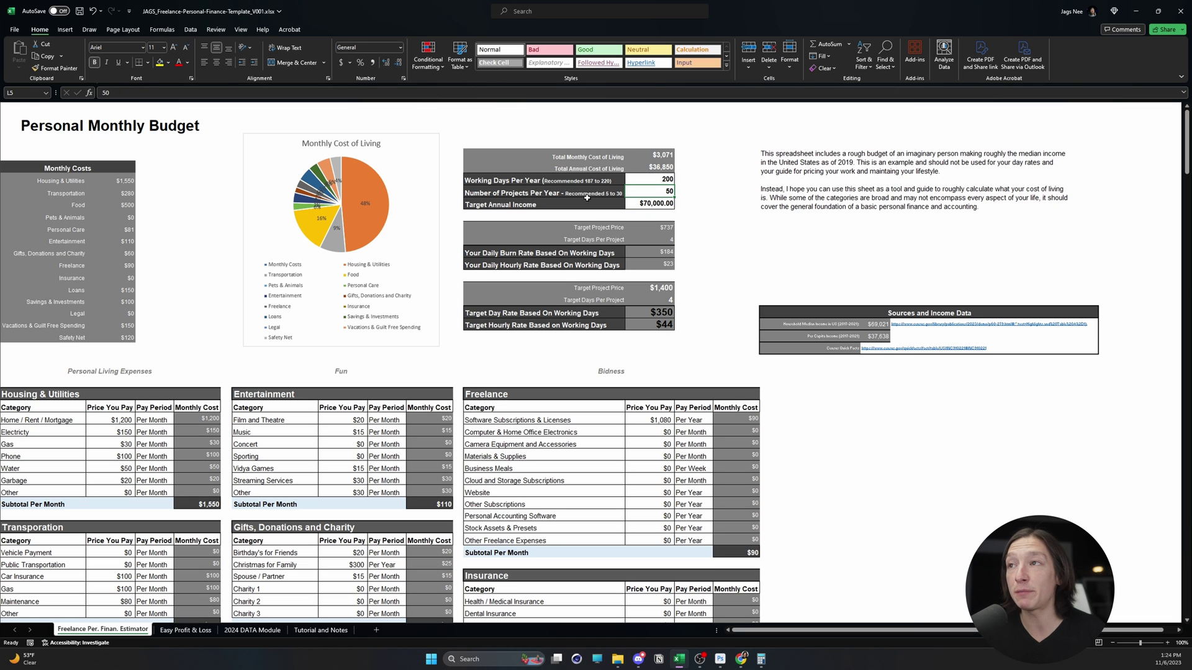
{"action": "left_click_drag", "start_coordinate": [667, 181], "coordinate": [662, 186]}
{"action": "left_click_drag", "start_coordinate": [642, 227], "coordinate": [593, 264]}
{"action": "left_click_drag", "start_coordinate": [515, 298], "coordinate": [663, 325]}
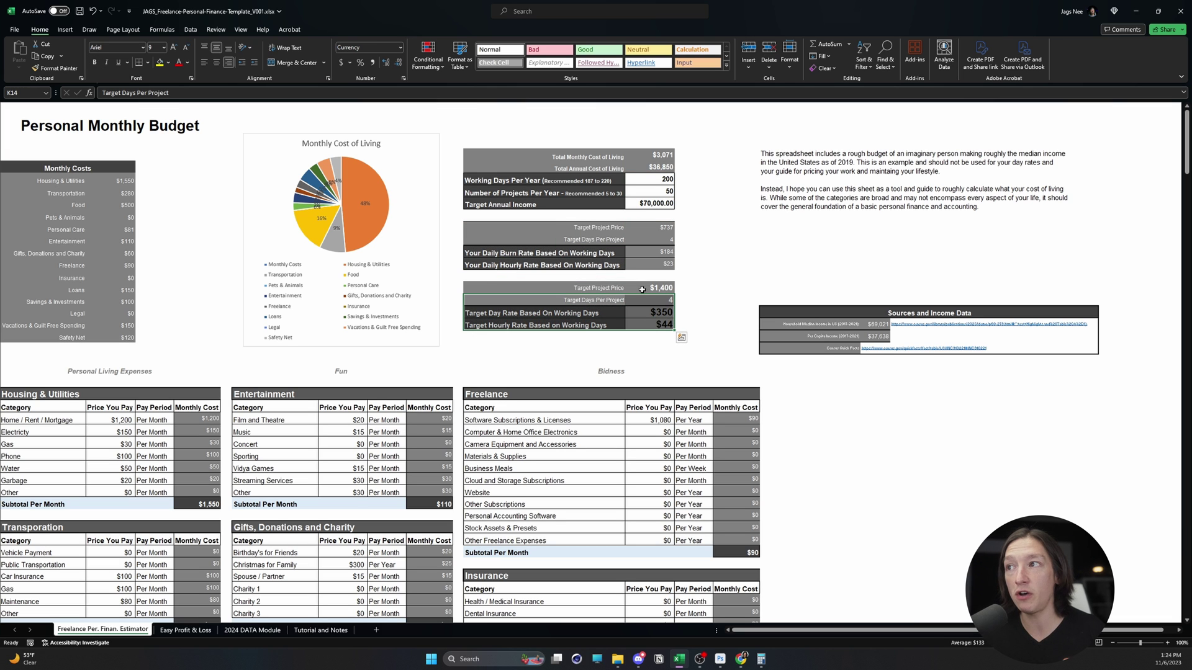
{"action": "left_click", "coordinate": [663, 290]}
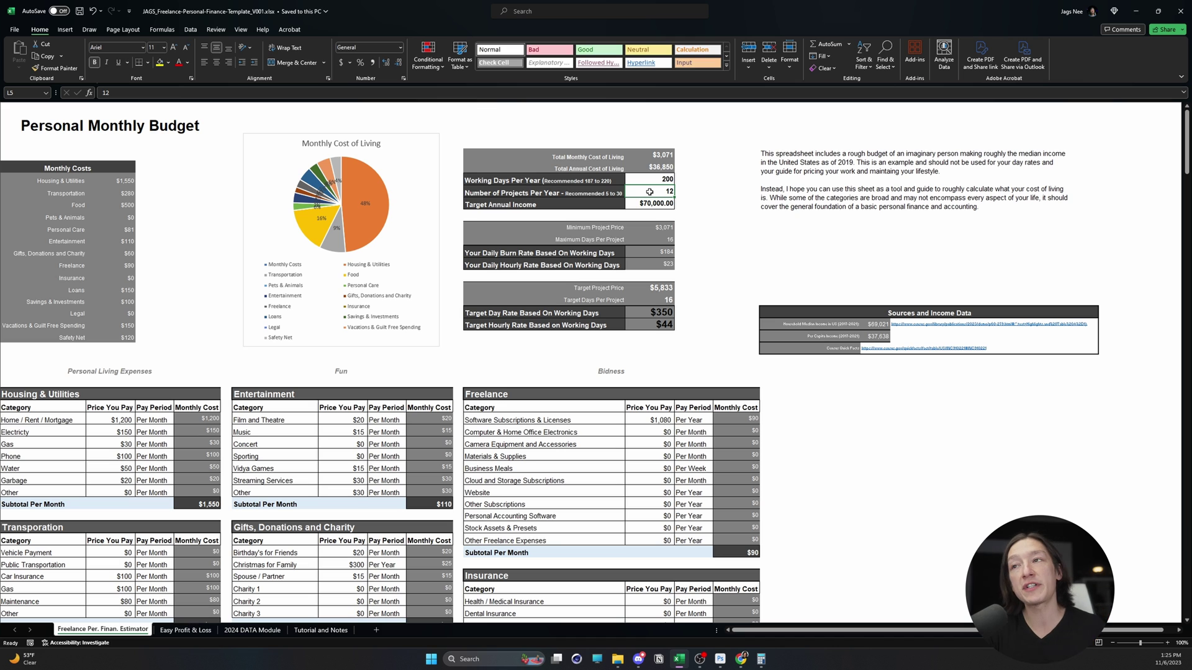
{"action": "key", "text": "Return"}
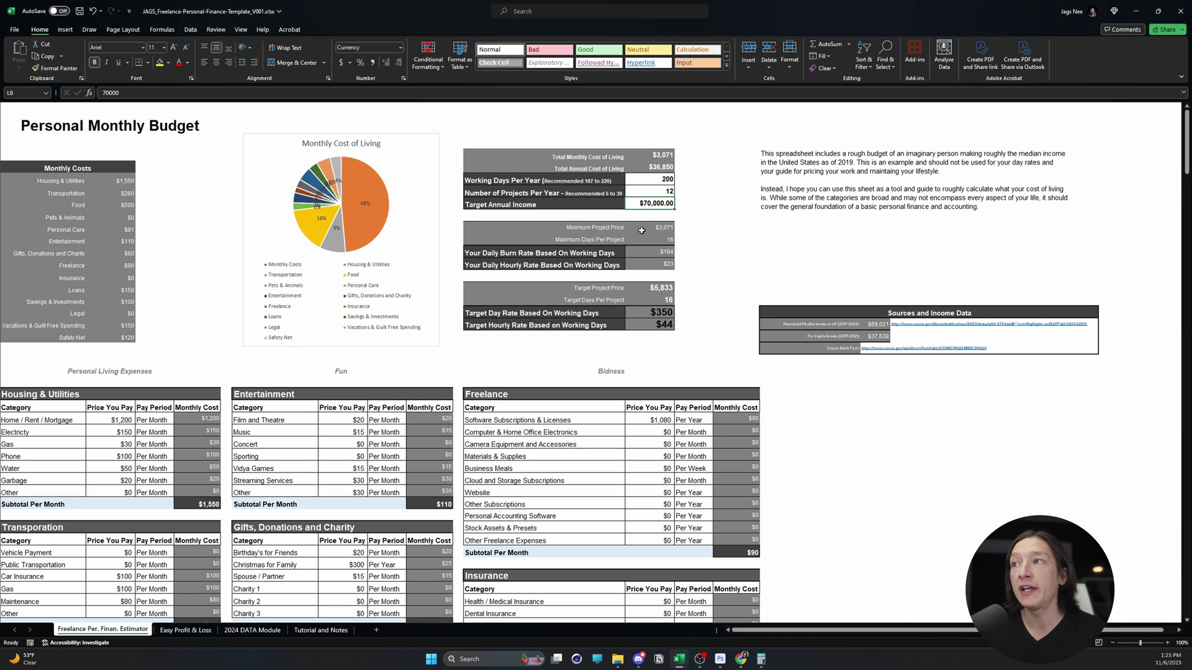
{"action": "left_click_drag", "start_coordinate": [646, 227], "coordinate": [612, 222]}
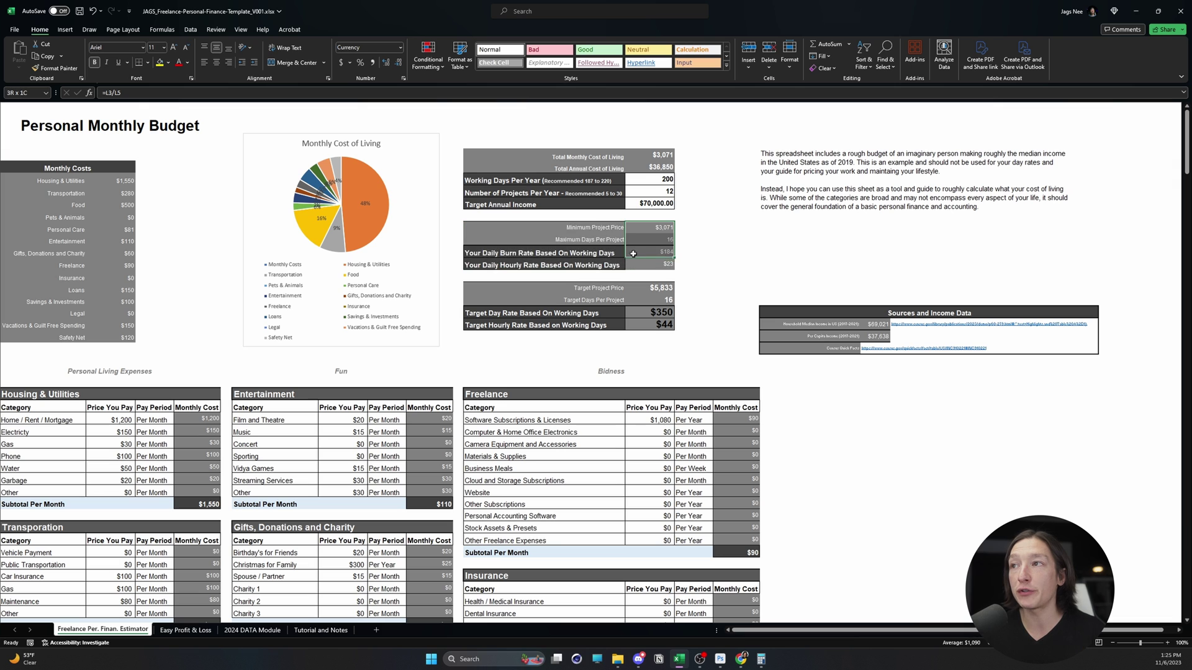
{"action": "left_click", "coordinate": [588, 228]}
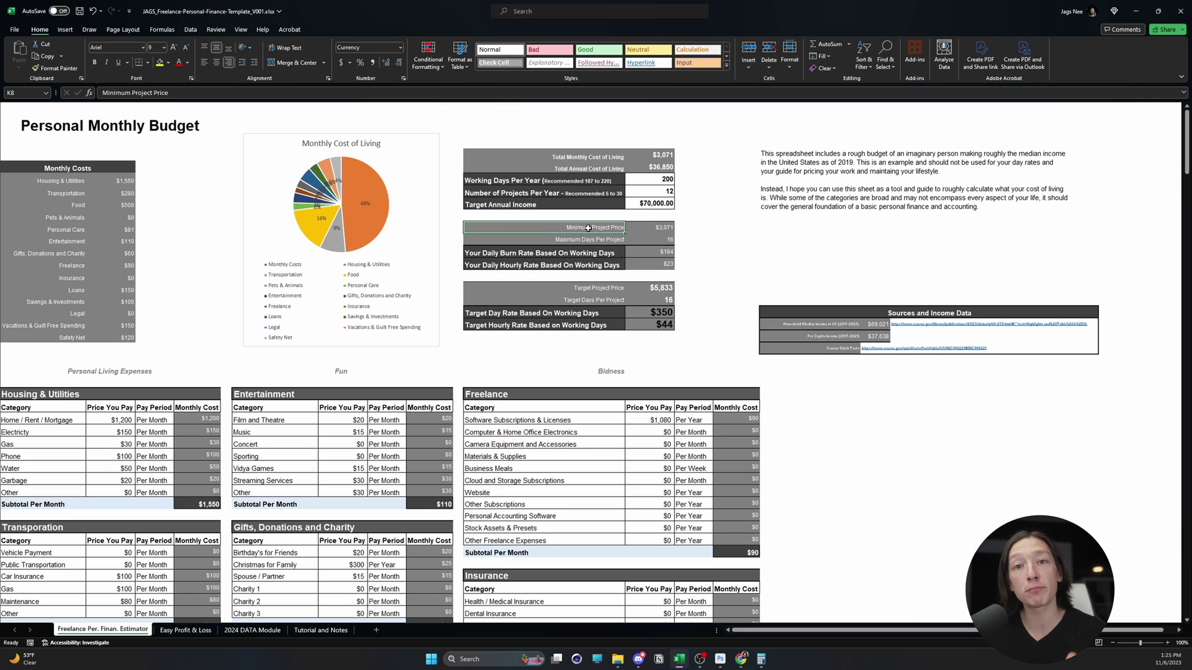
{"action": "left_click", "coordinate": [583, 241]}
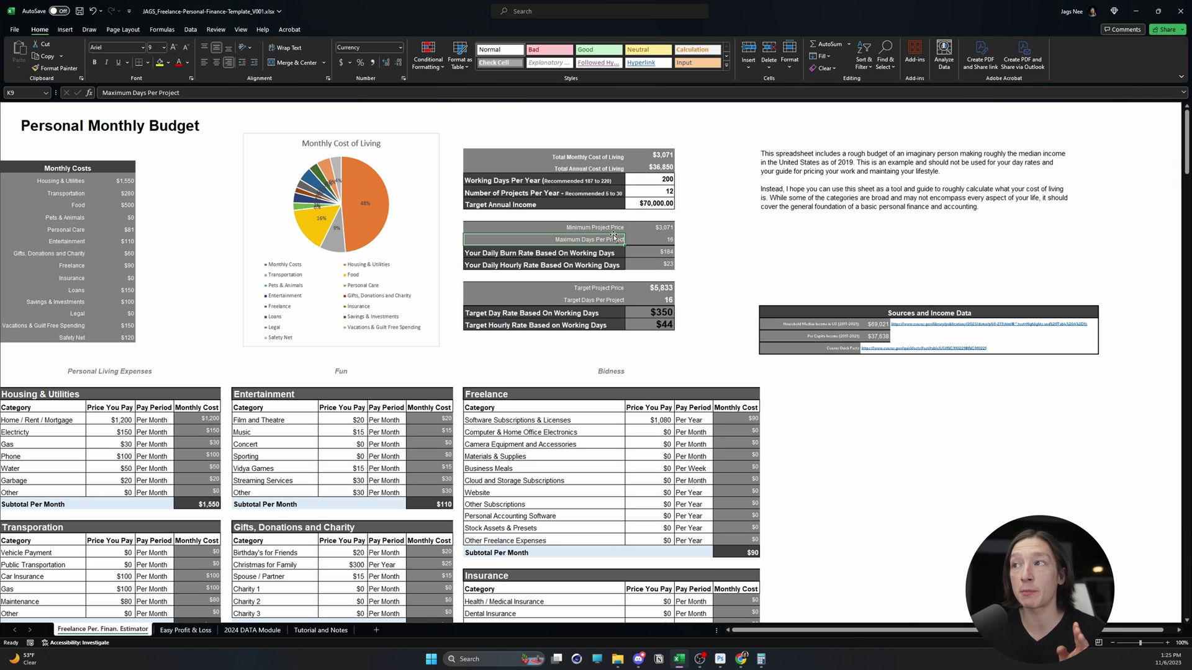
{"action": "left_click", "coordinate": [590, 254]}
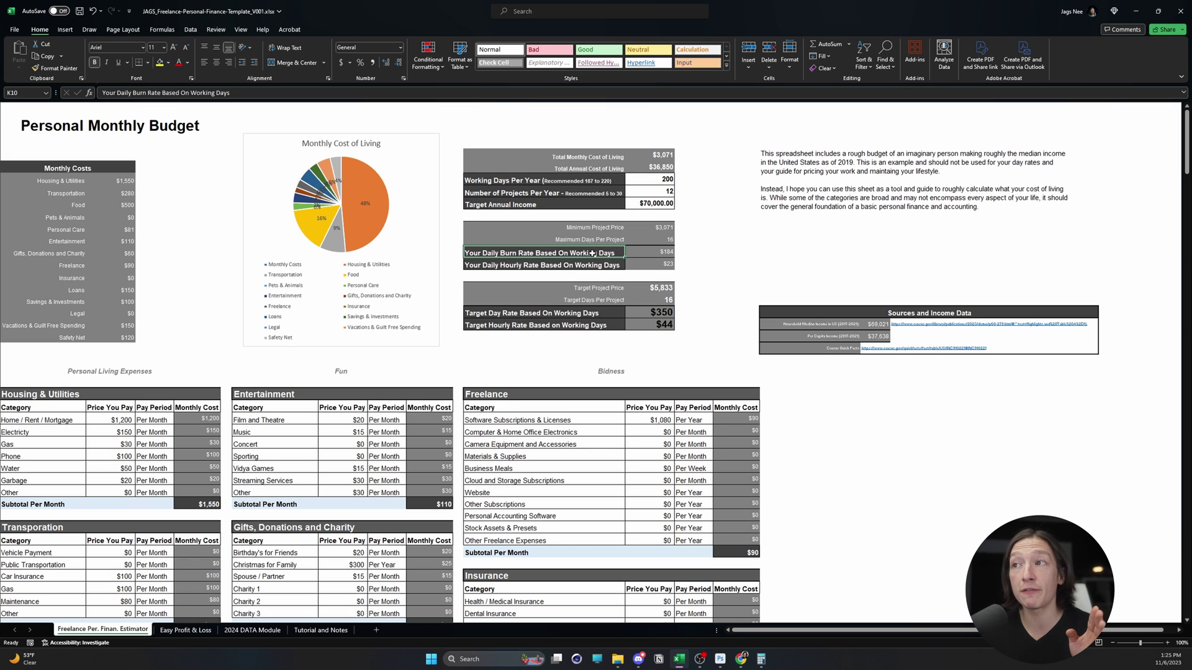
{"action": "left_click", "coordinate": [658, 179]}
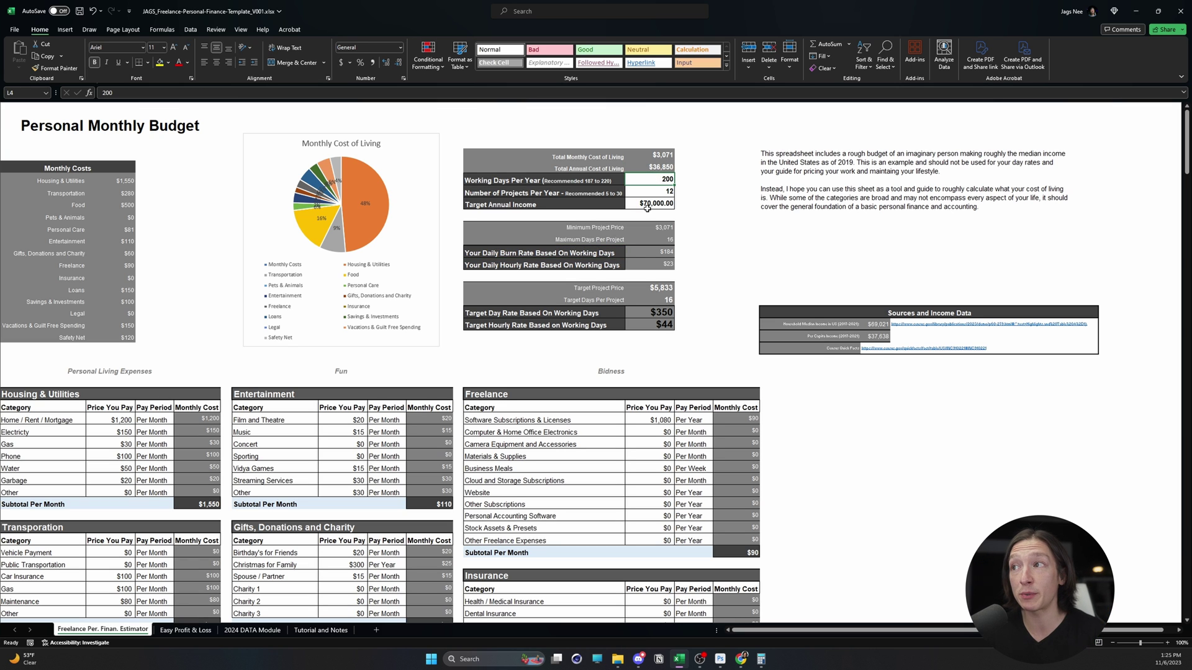
{"action": "left_click", "coordinate": [649, 264]}
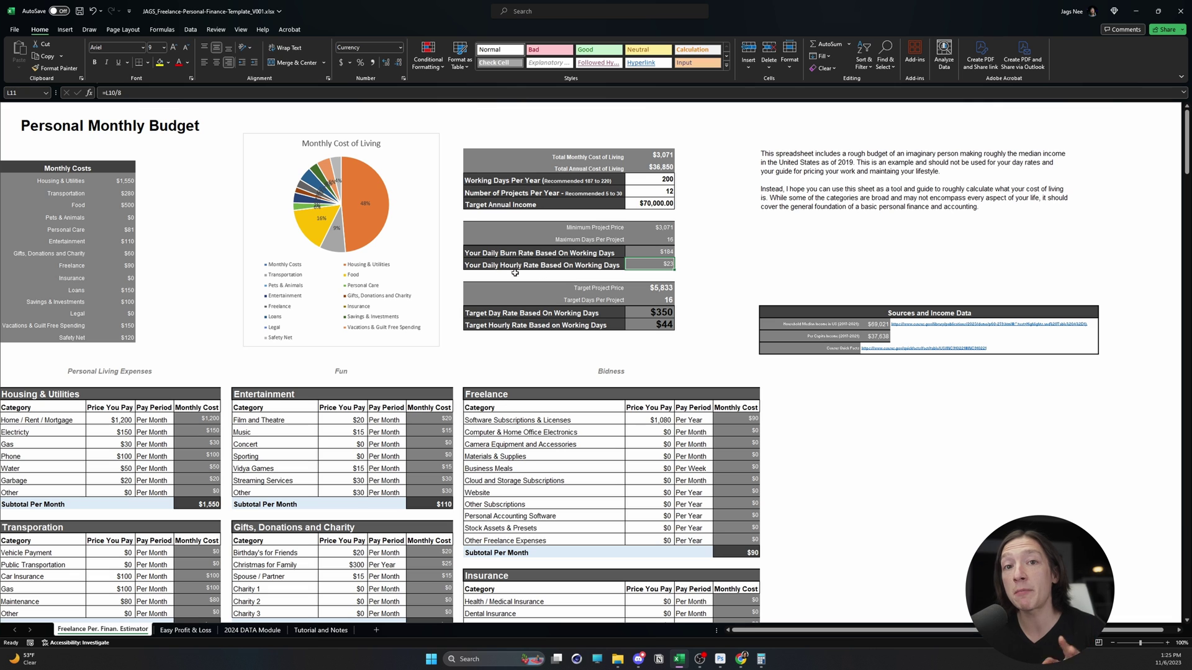
{"action": "left_click", "coordinate": [650, 228]}
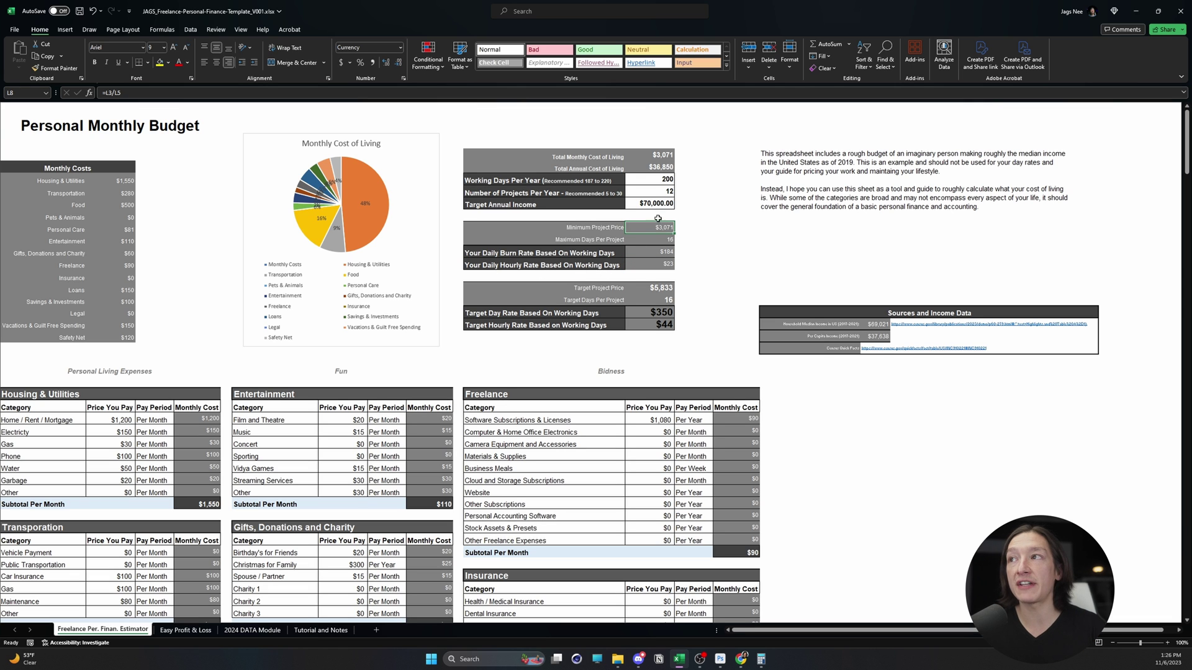
{"action": "left_click", "coordinate": [652, 179]}
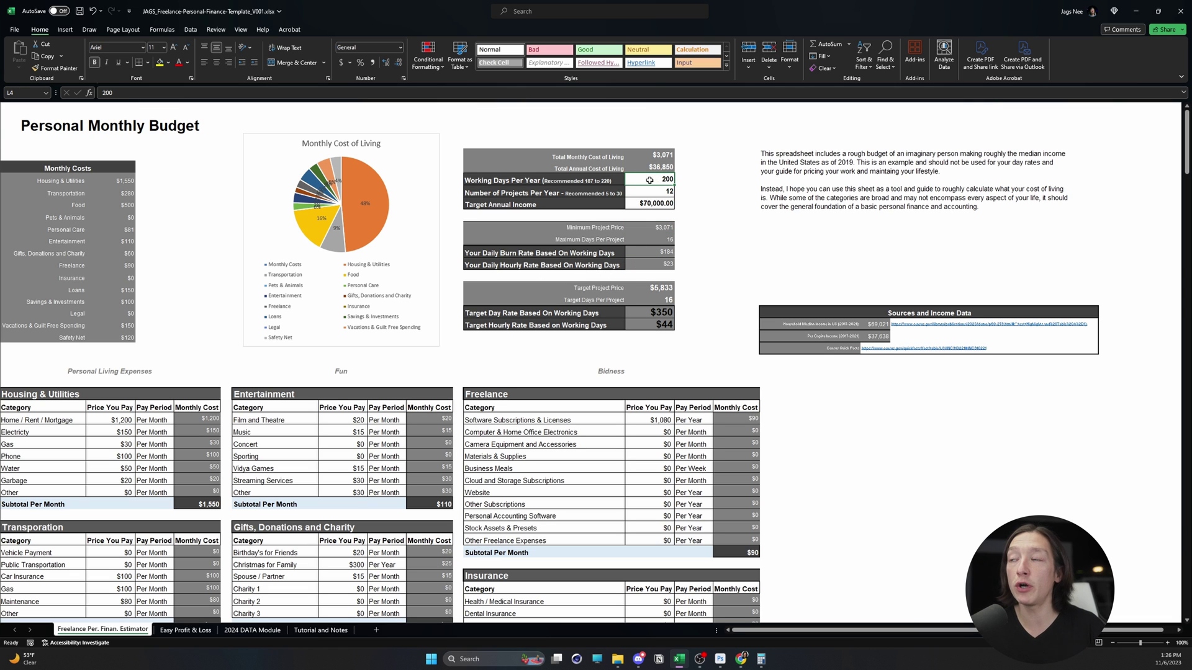
{"action": "left_click", "coordinate": [660, 191]}
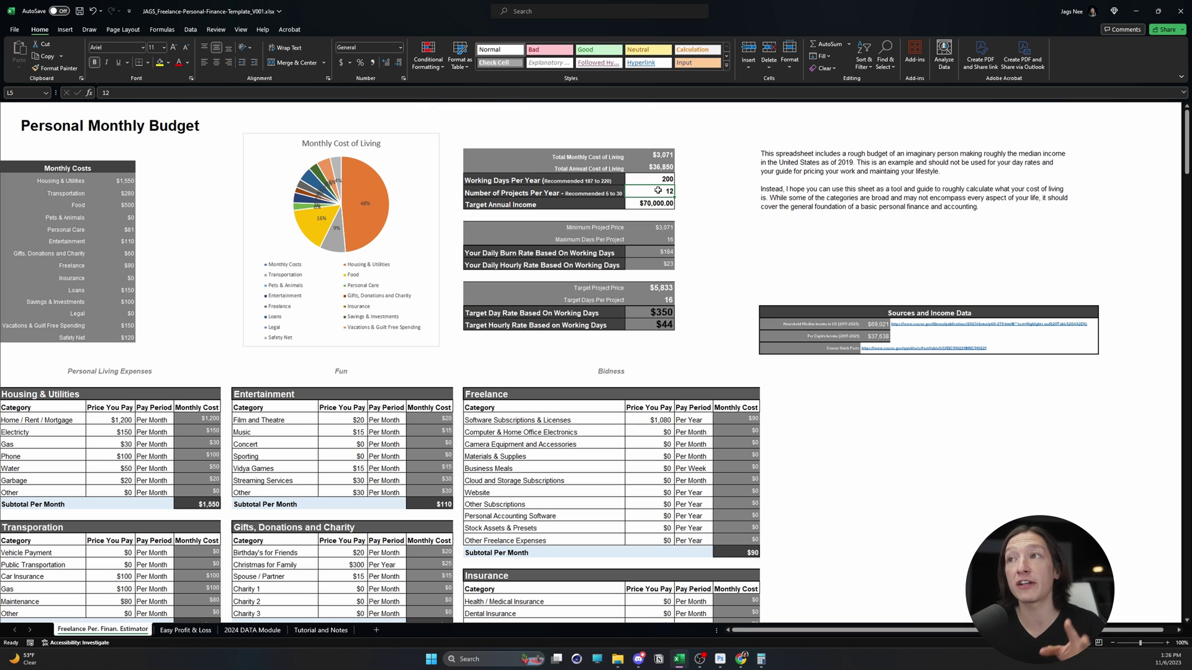
{"action": "left_click", "coordinate": [659, 226]}
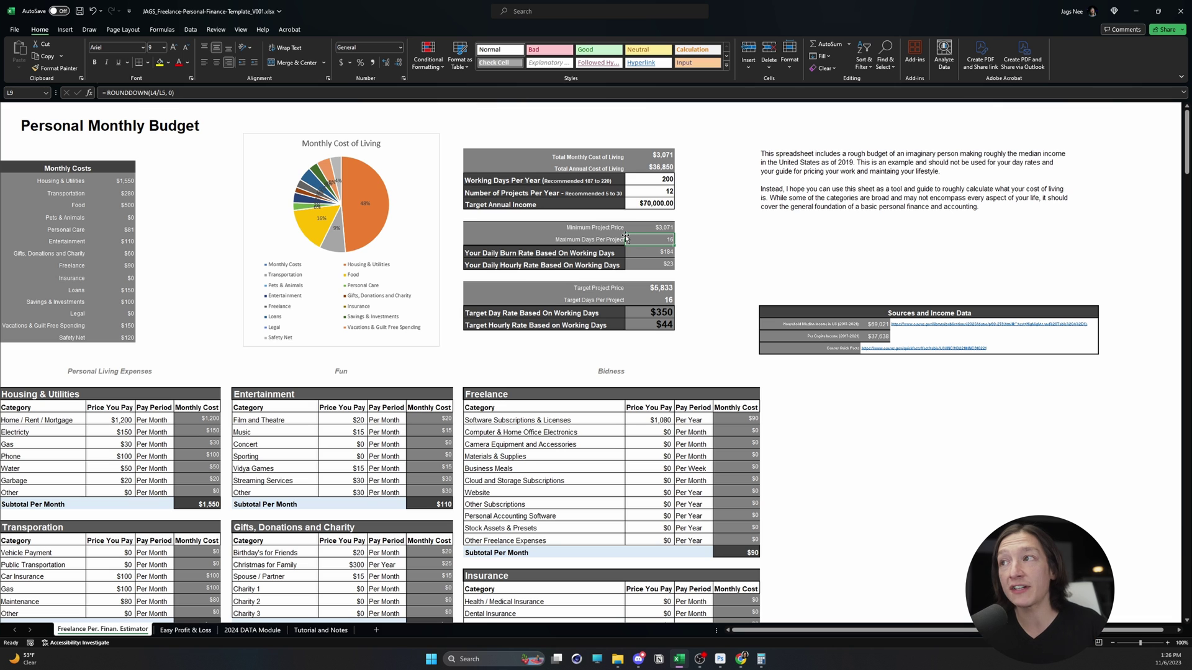
{"action": "left_click", "coordinate": [606, 240]}
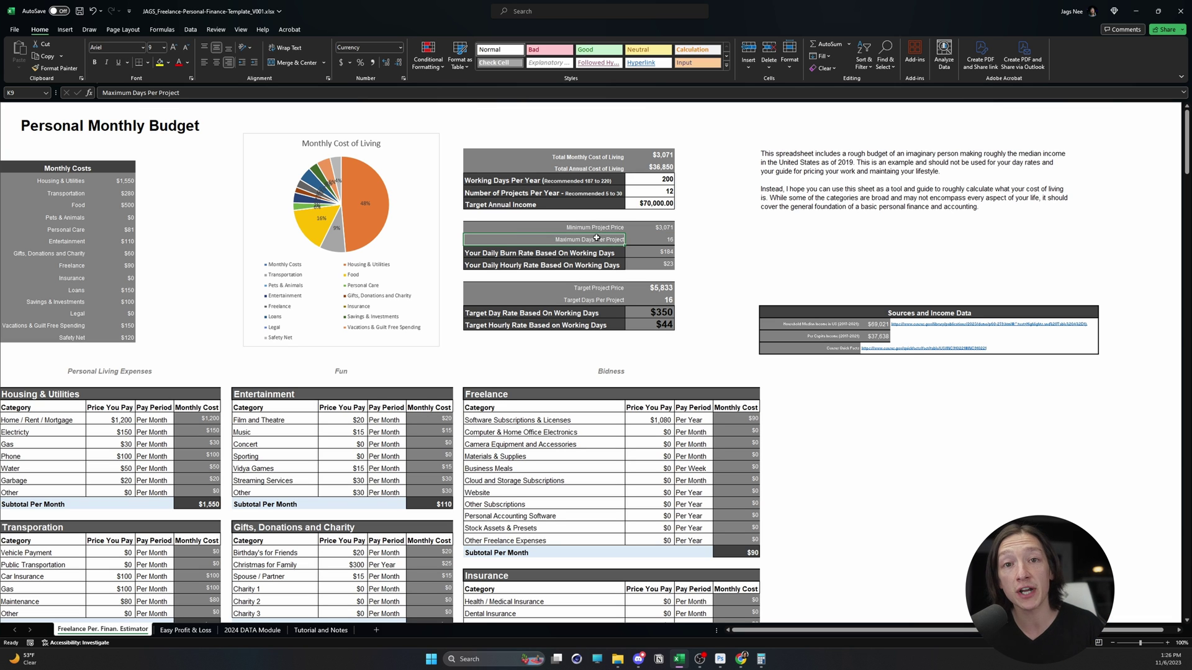
{"action": "left_click", "coordinate": [649, 254]}
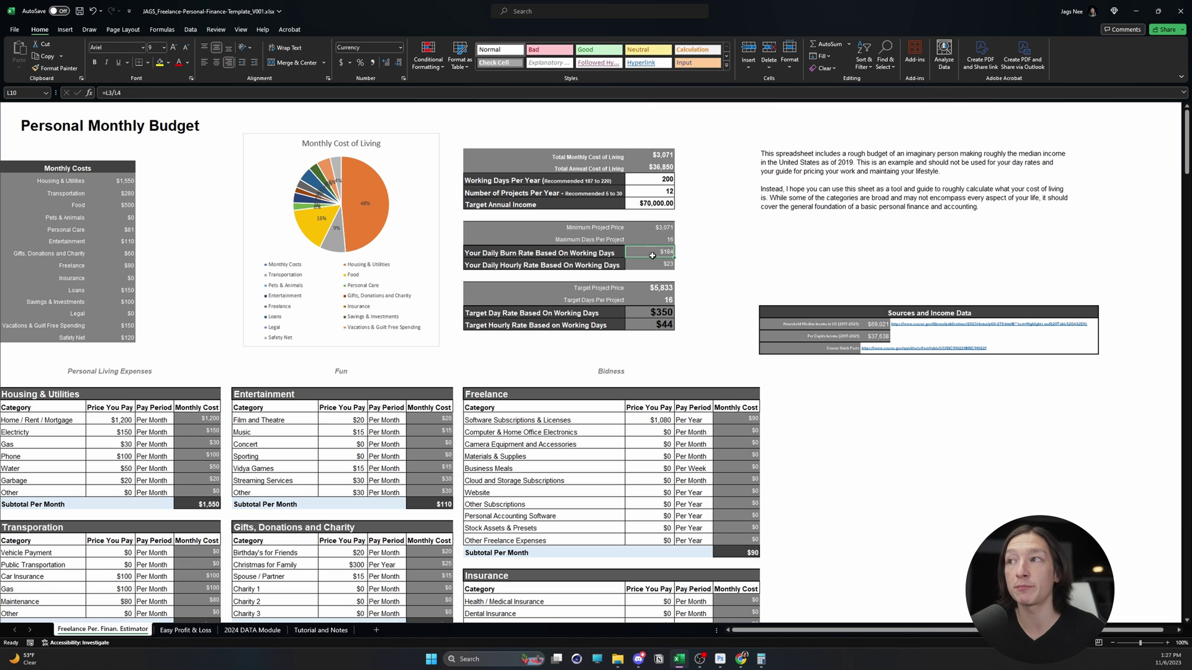
- Try 210 working days per year, then re-enter 200 to recalculate the rates
{"action": "left_click", "coordinate": [663, 181]}
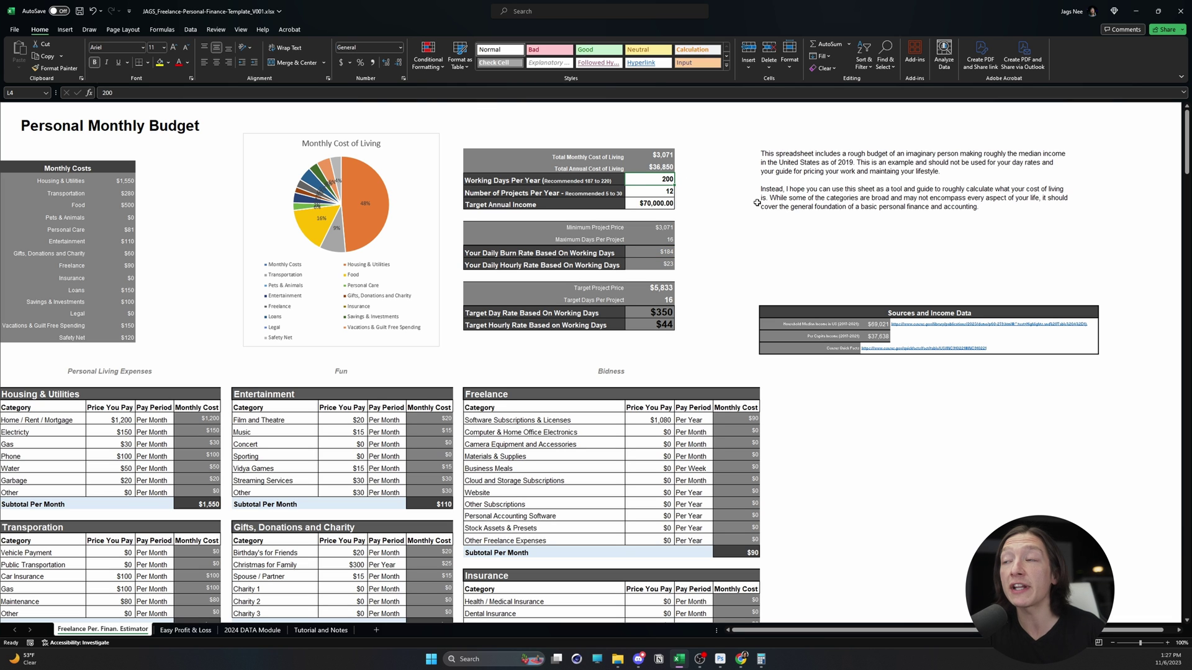
{"action": "type", "text": "2"}
{"action": "key", "text": "Return"}
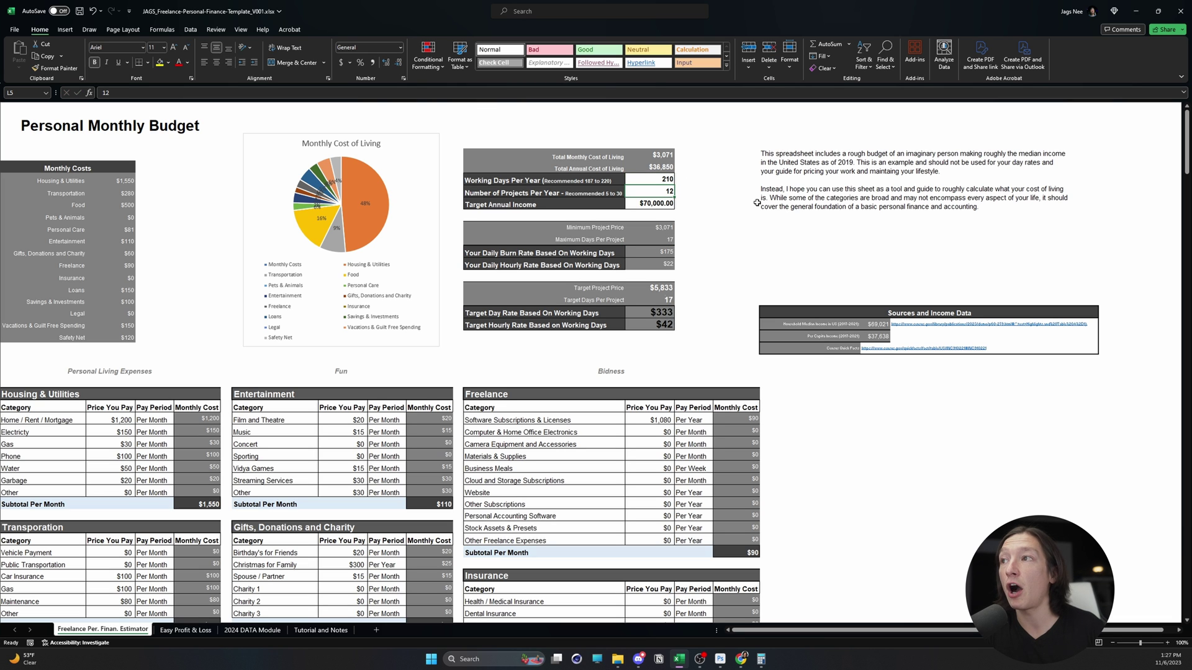
{"action": "left_click_drag", "start_coordinate": [651, 180], "coordinate": [658, 212]}
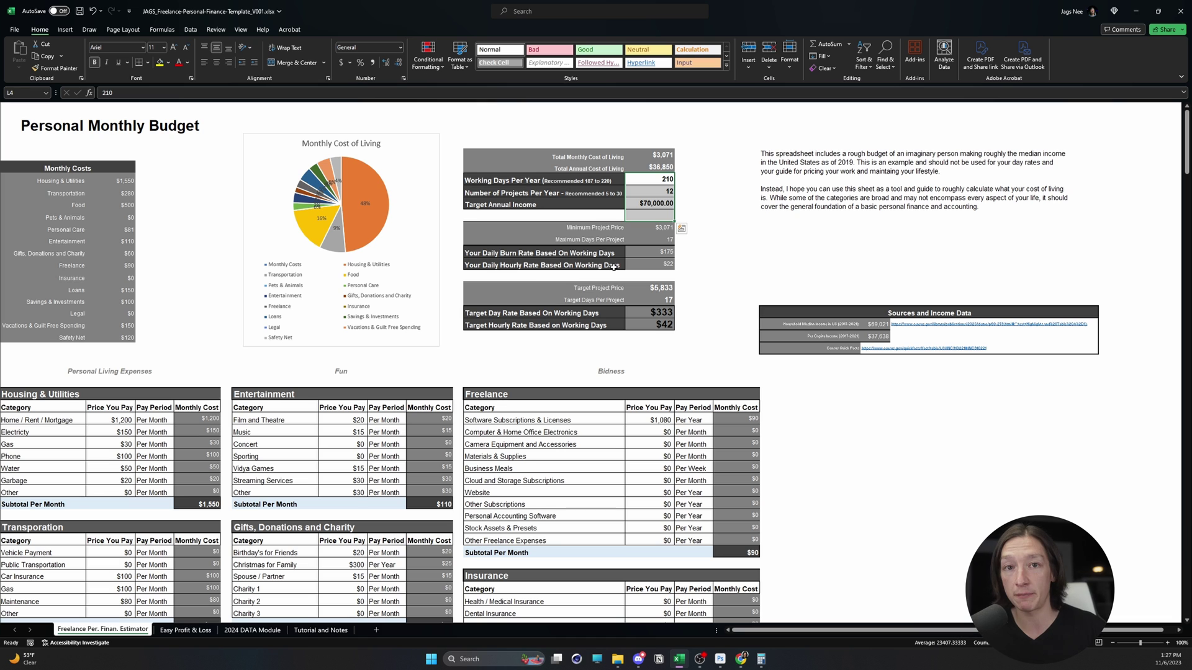
{"action": "type", "text": "200"}
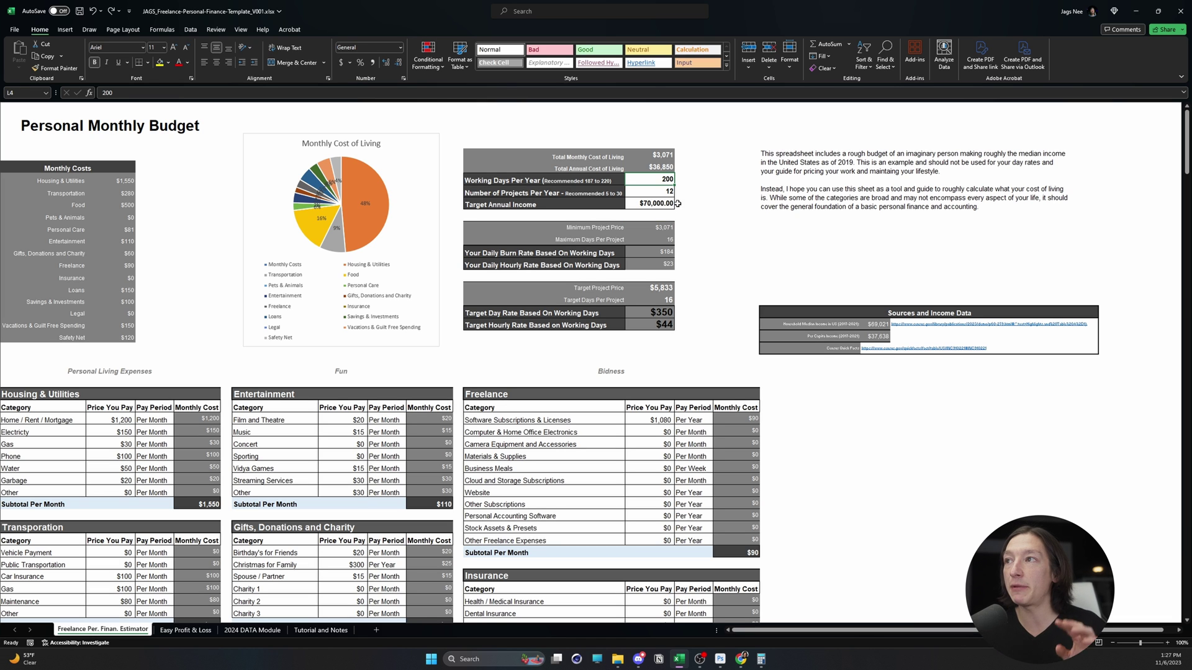
{"action": "left_click", "coordinate": [660, 209]}
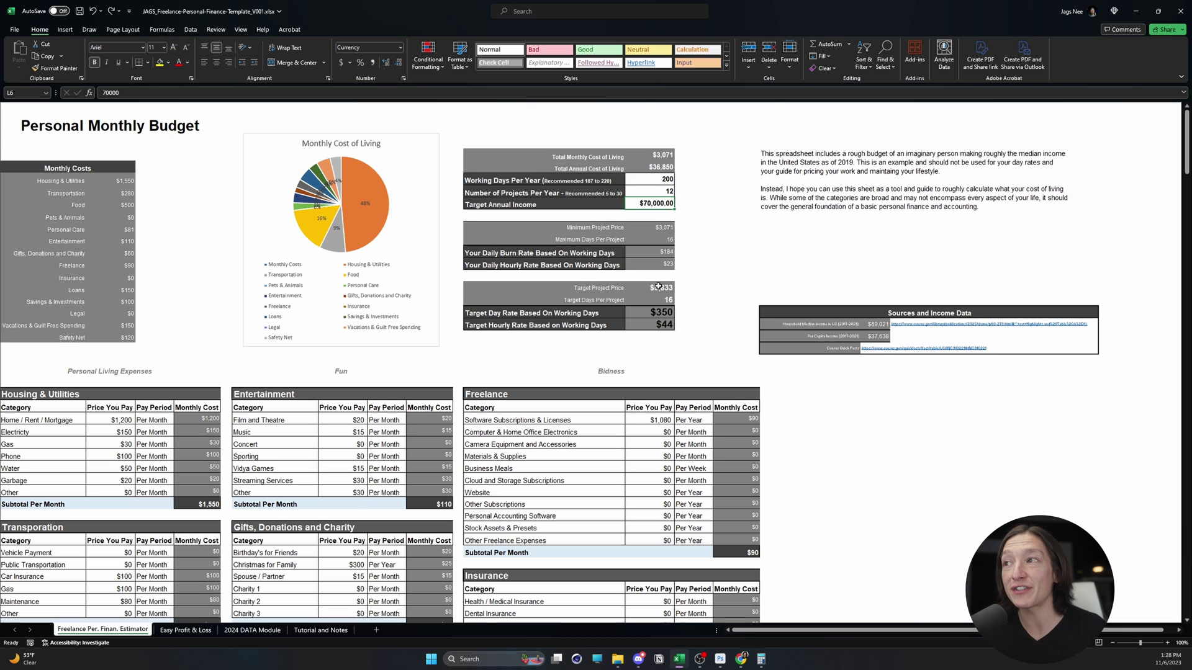
{"action": "left_click", "coordinate": [638, 303]}
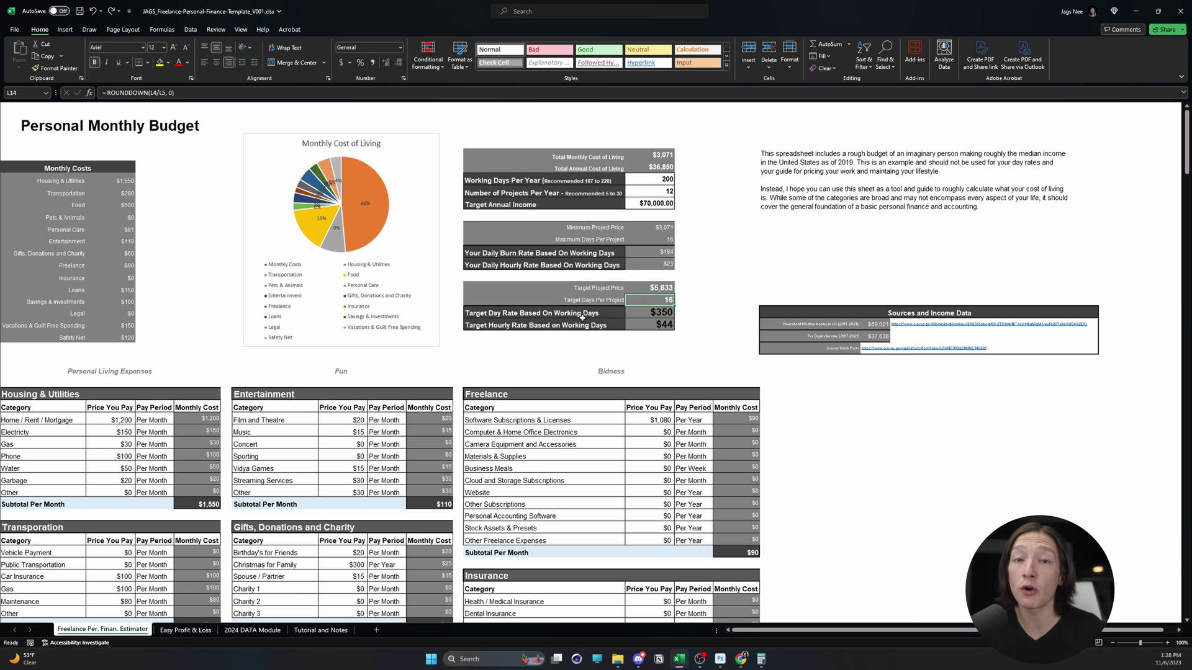
{"action": "left_click", "coordinate": [644, 311]}
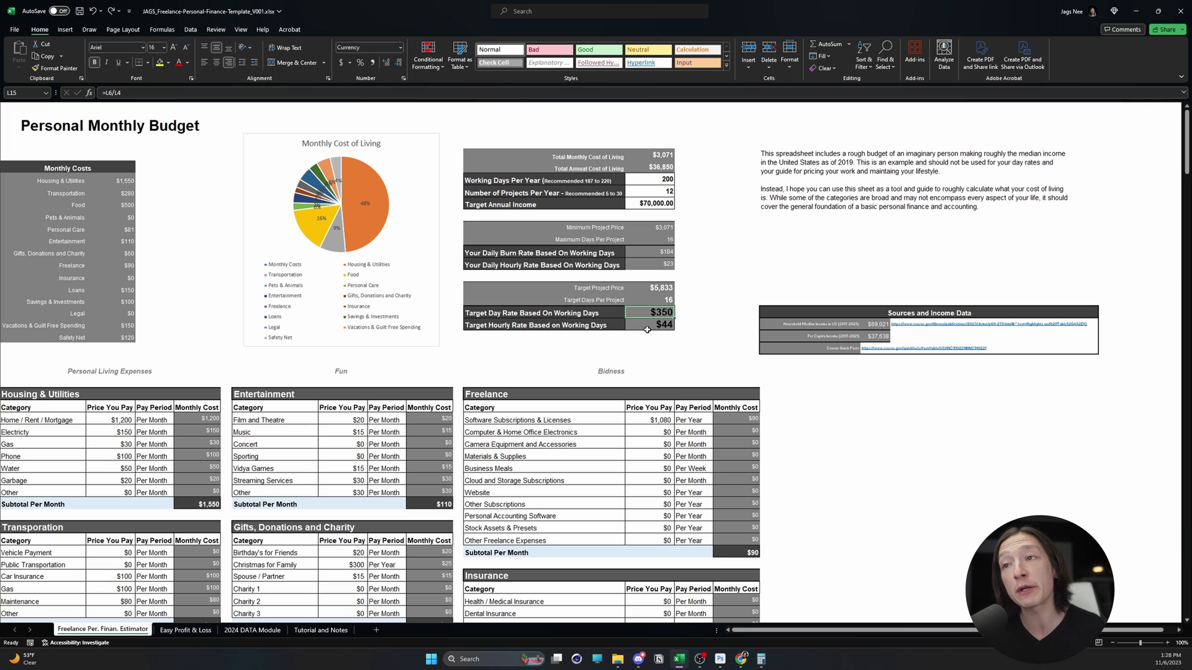
{"action": "left_click", "coordinate": [655, 324]}
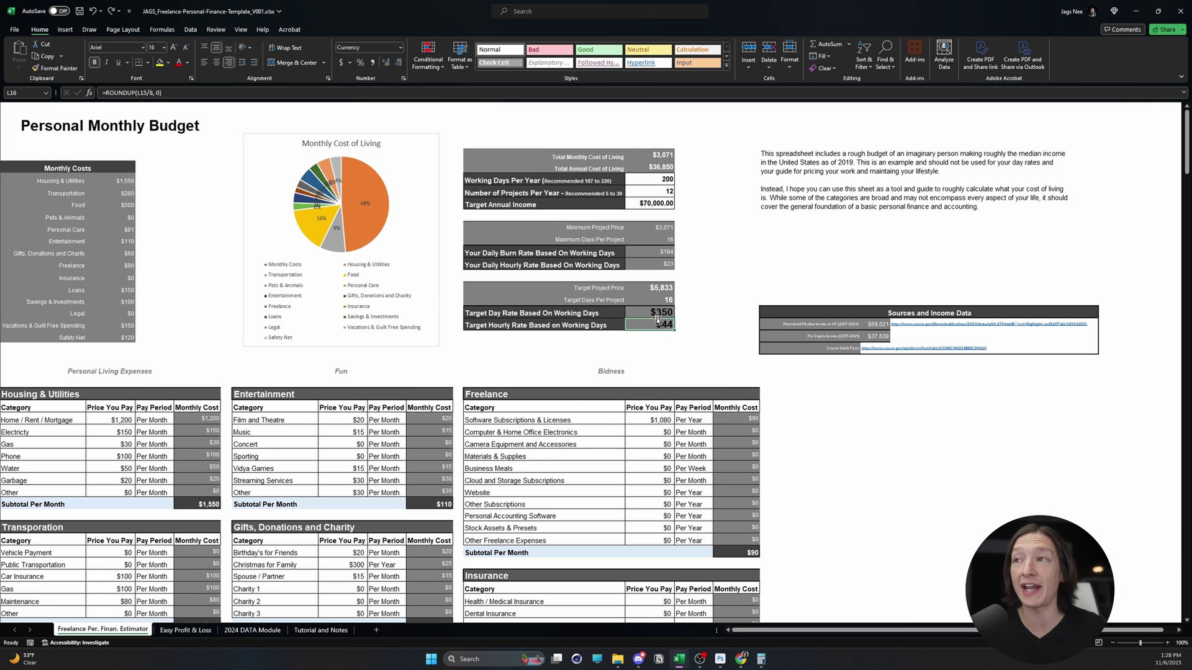
{"action": "left_click", "coordinate": [637, 207]}
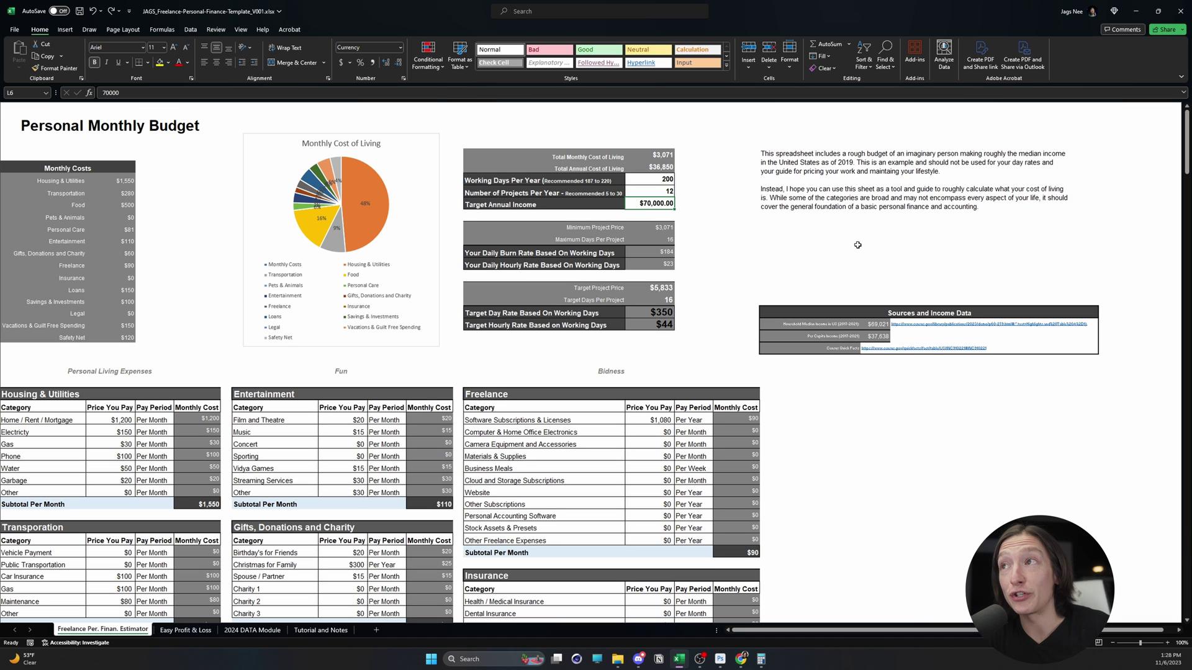
{"action": "type", "text": "10000000"}
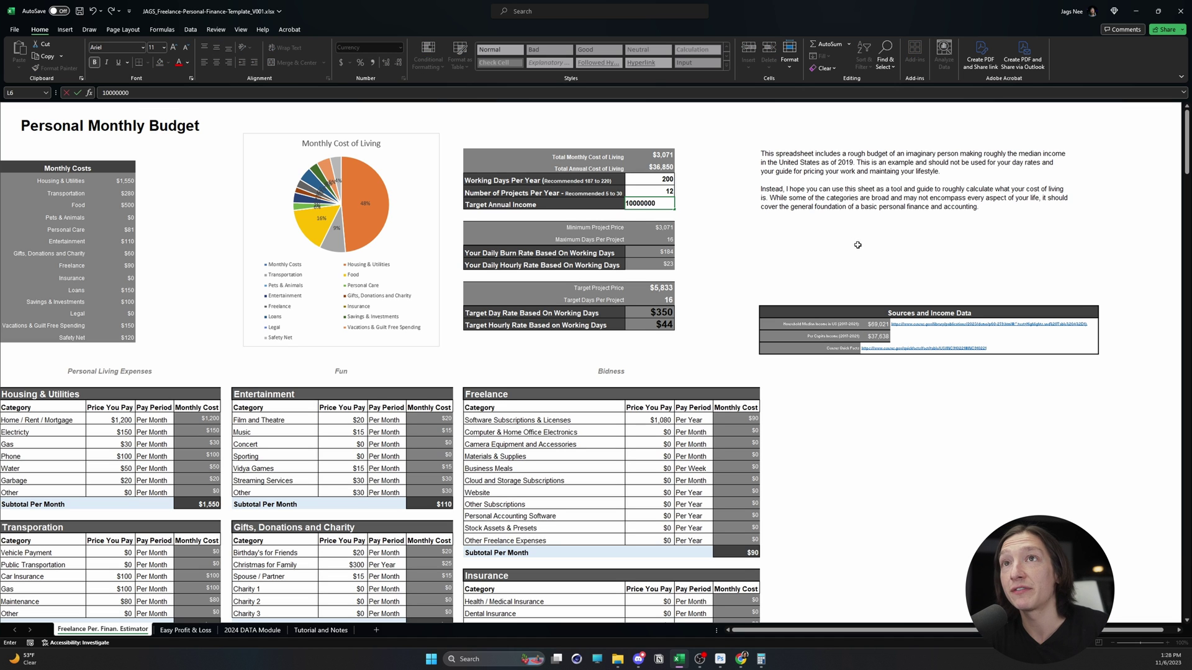
{"action": "key", "text": "Return"}
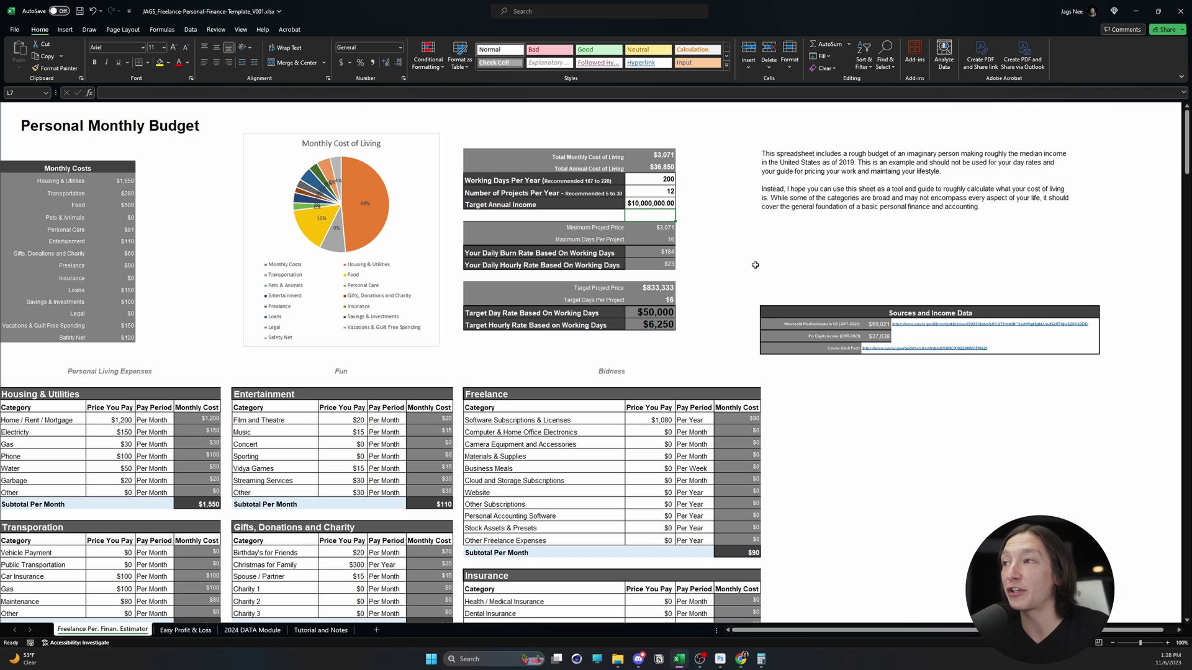
{"action": "left_click", "coordinate": [636, 314]}
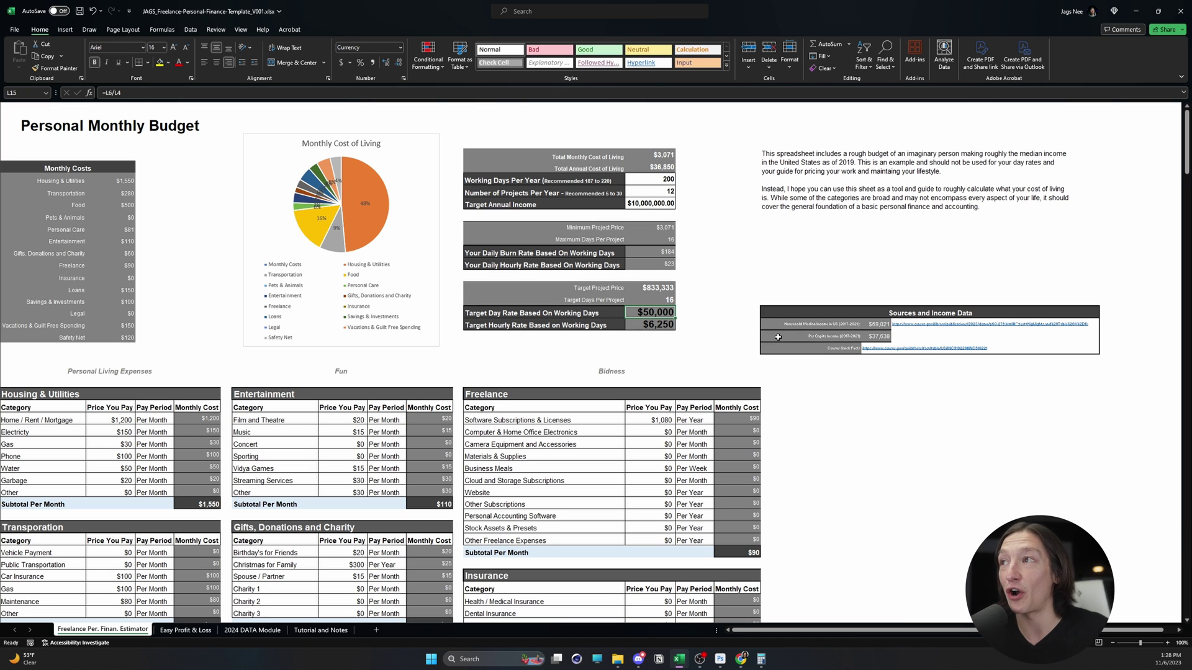
{"action": "key", "text": "ctrl+z"}
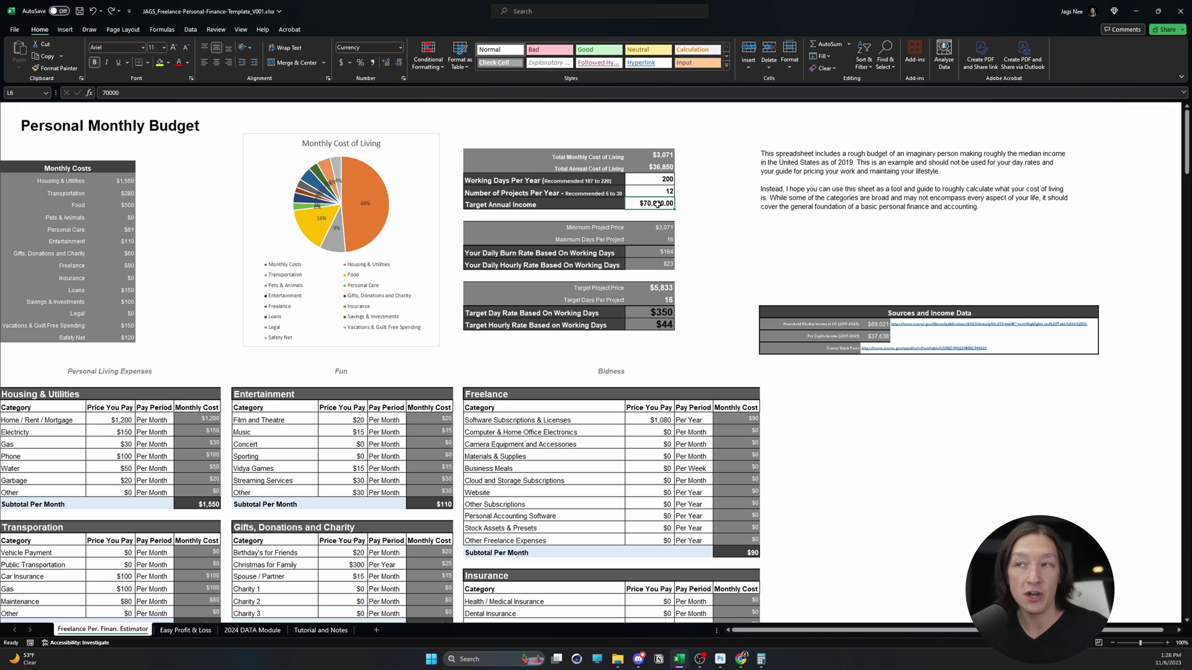
{"action": "key", "text": "Up"}
{"action": "left_click", "coordinate": [878, 325]}
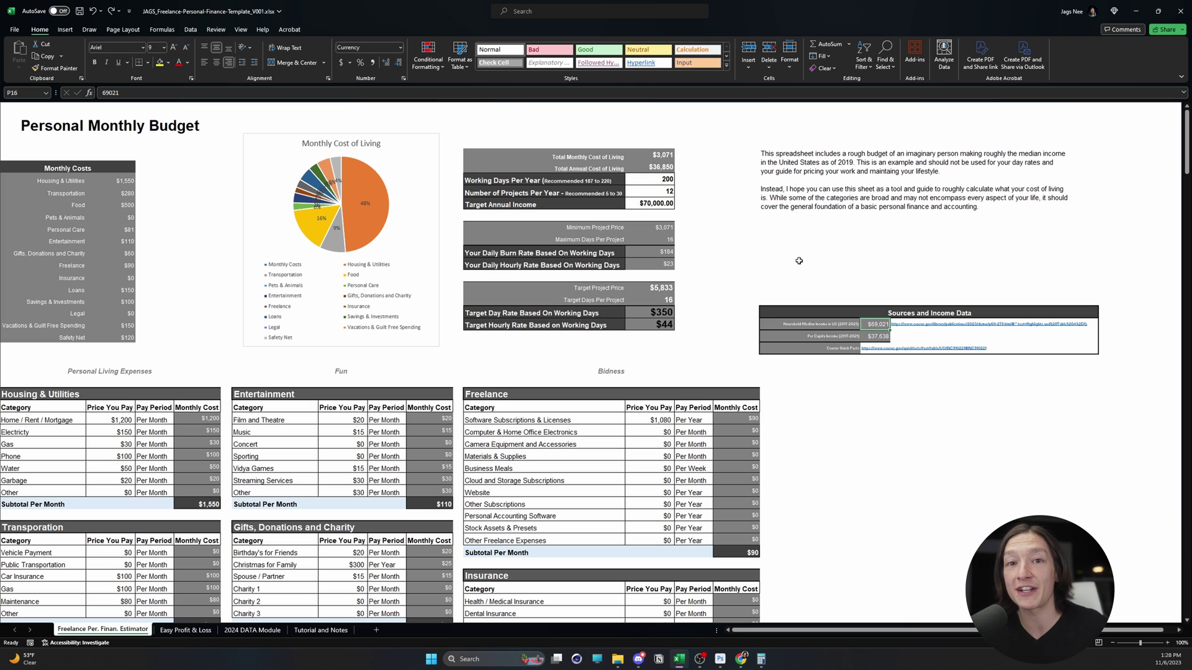
{"action": "left_click_drag", "start_coordinate": [544, 288], "coordinate": [658, 325]}
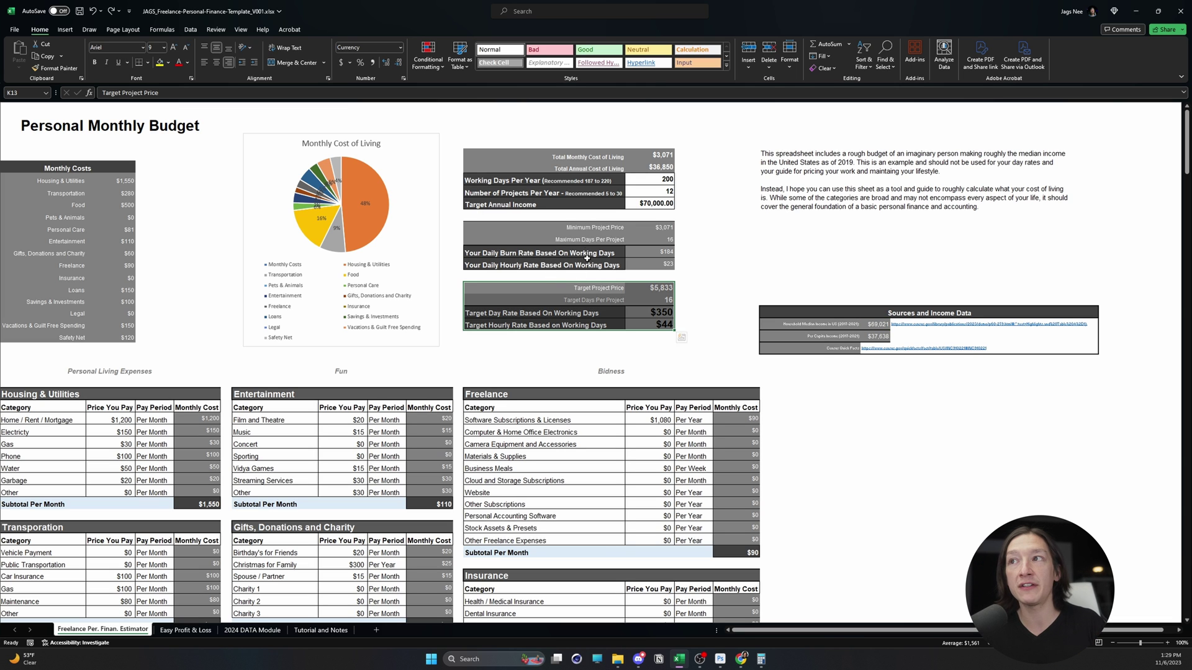
{"action": "left_click", "coordinate": [654, 200]}
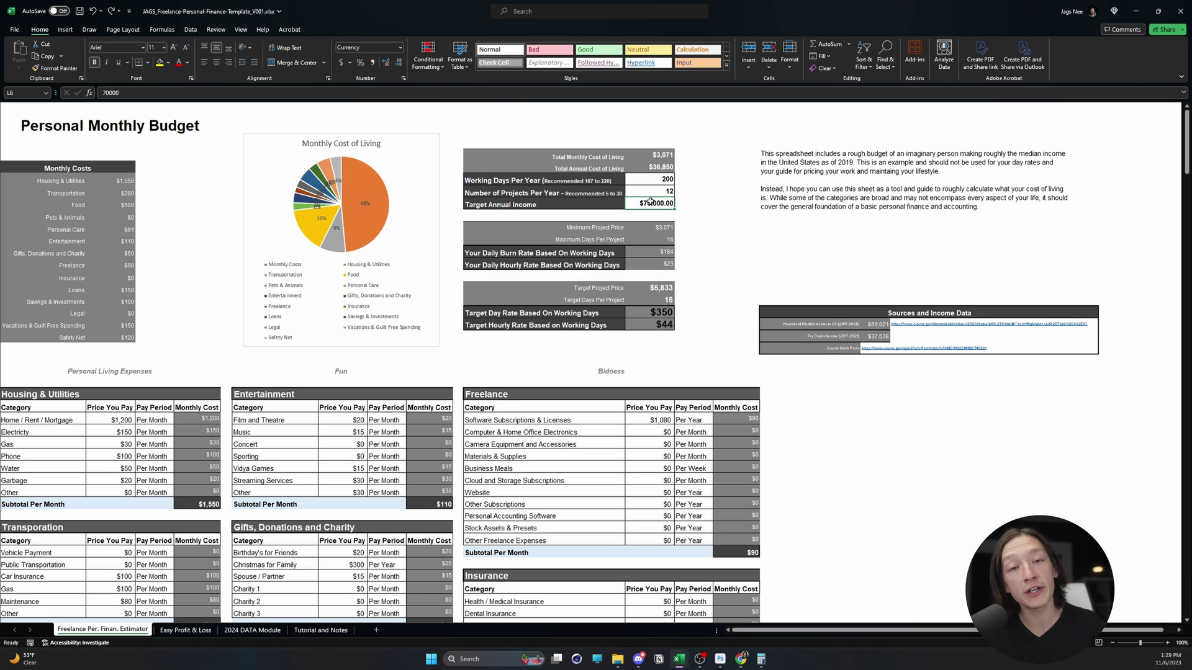
{"action": "left_click", "coordinate": [643, 232]}
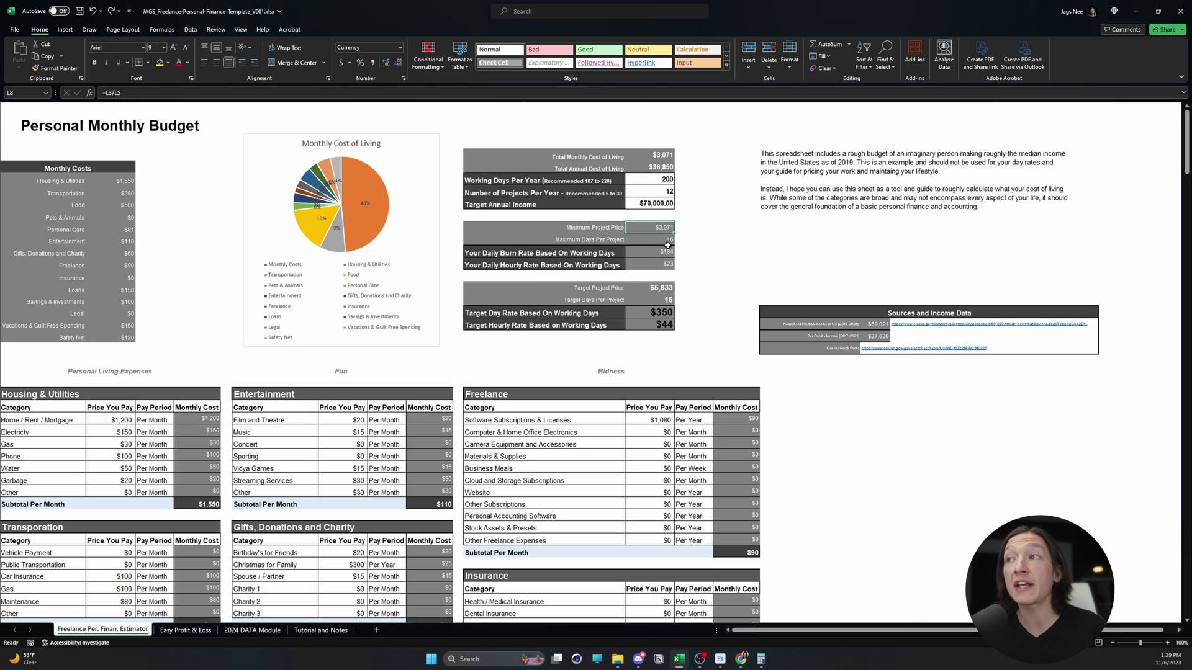
{"action": "left_click", "coordinate": [658, 265]}
{"action": "left_click", "coordinate": [658, 289]}
{"action": "left_click", "coordinate": [657, 225]}
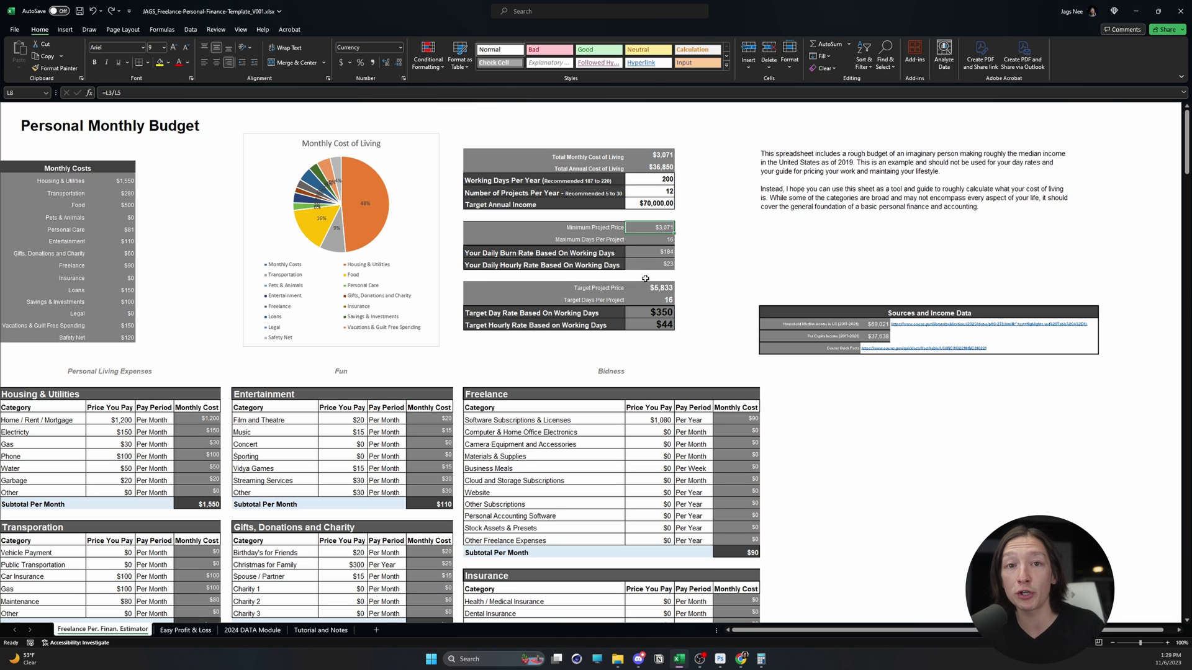
{"action": "left_click", "coordinate": [110, 420]}
{"action": "scroll", "coordinate": [198, 369], "scroll_direction": "down", "scroll_amount": 4}
{"action": "scroll", "coordinate": [193, 364], "scroll_direction": "down", "scroll_amount": 1}
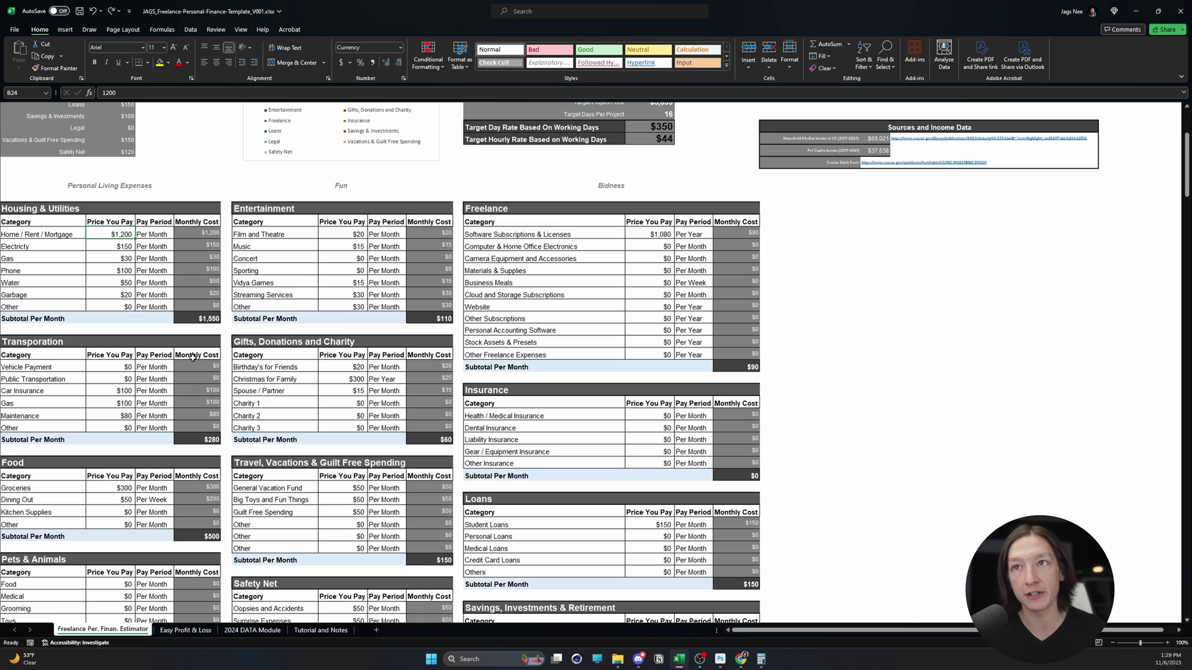
{"action": "scroll", "coordinate": [193, 358], "scroll_direction": "down", "scroll_amount": 3}
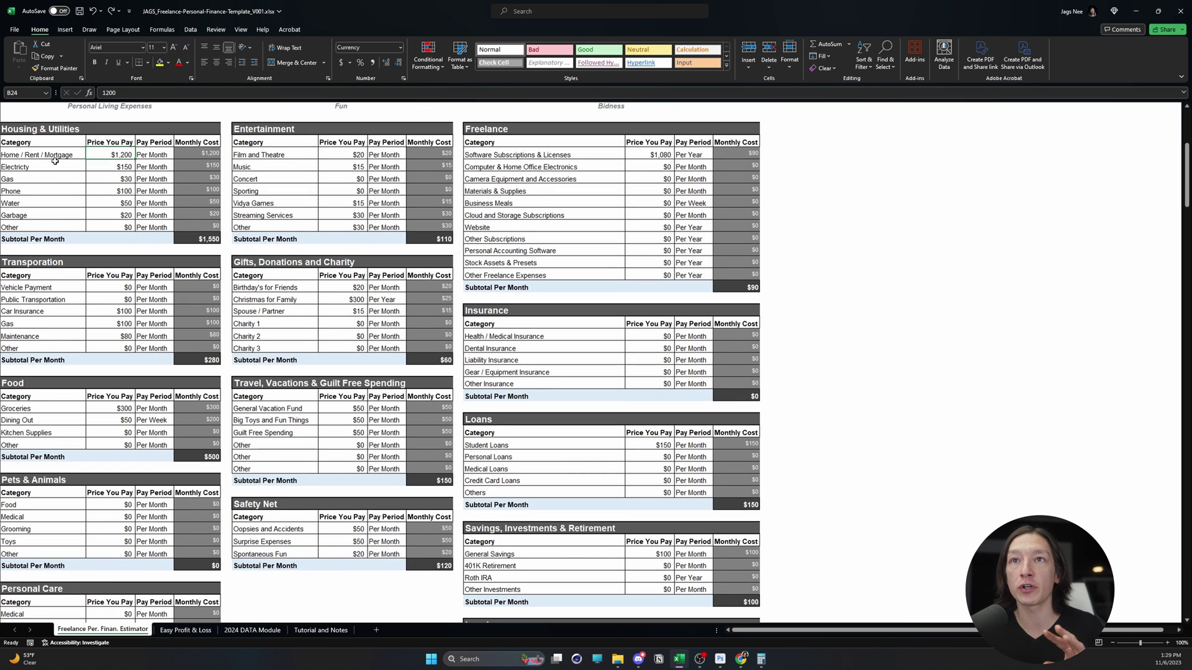
{"action": "left_click_drag", "start_coordinate": [53, 157], "coordinate": [53, 228]}
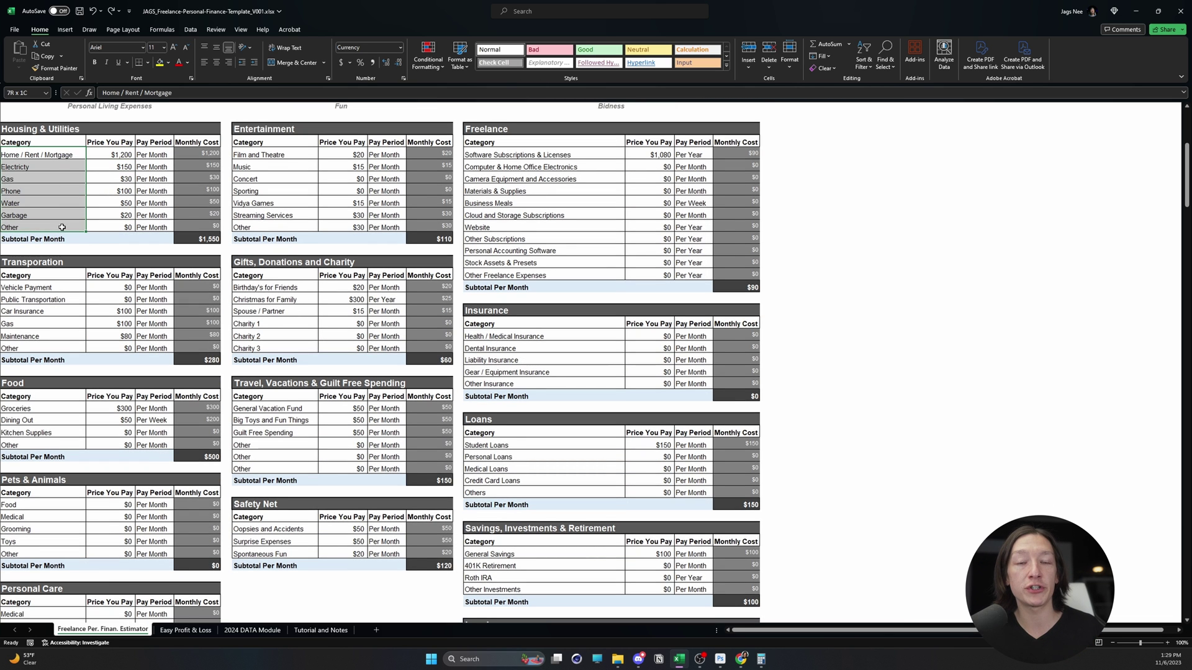
{"action": "left_click", "coordinate": [35, 137]}
{"action": "left_click", "coordinate": [38, 165]}
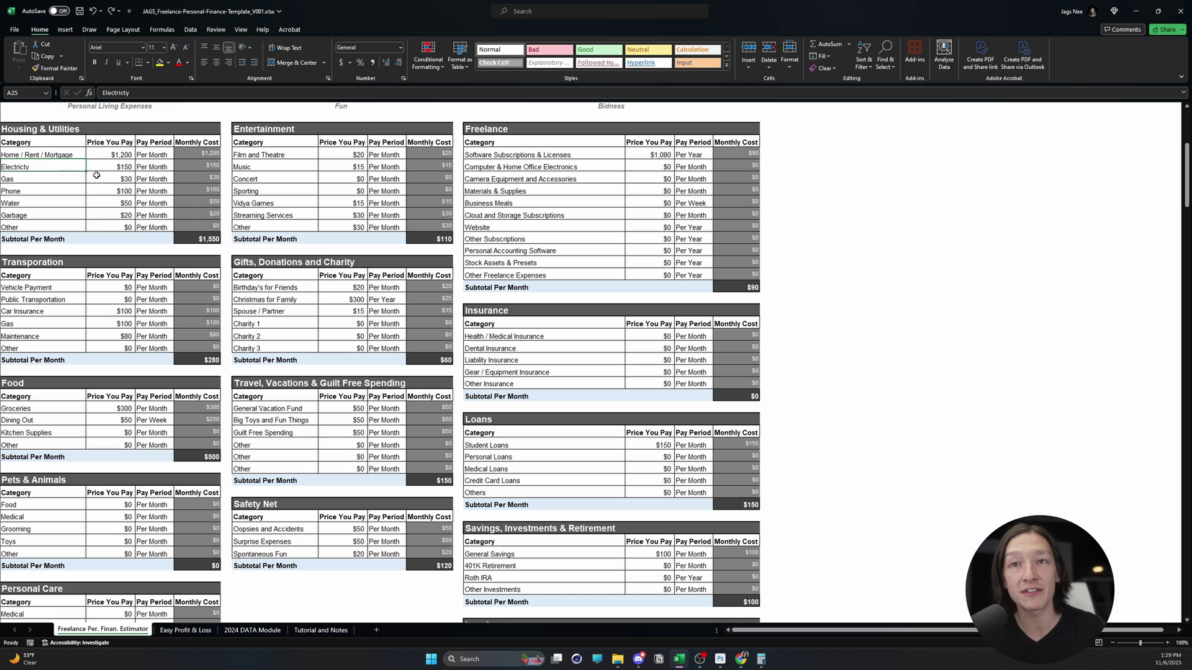
{"action": "left_click", "coordinate": [116, 152]}
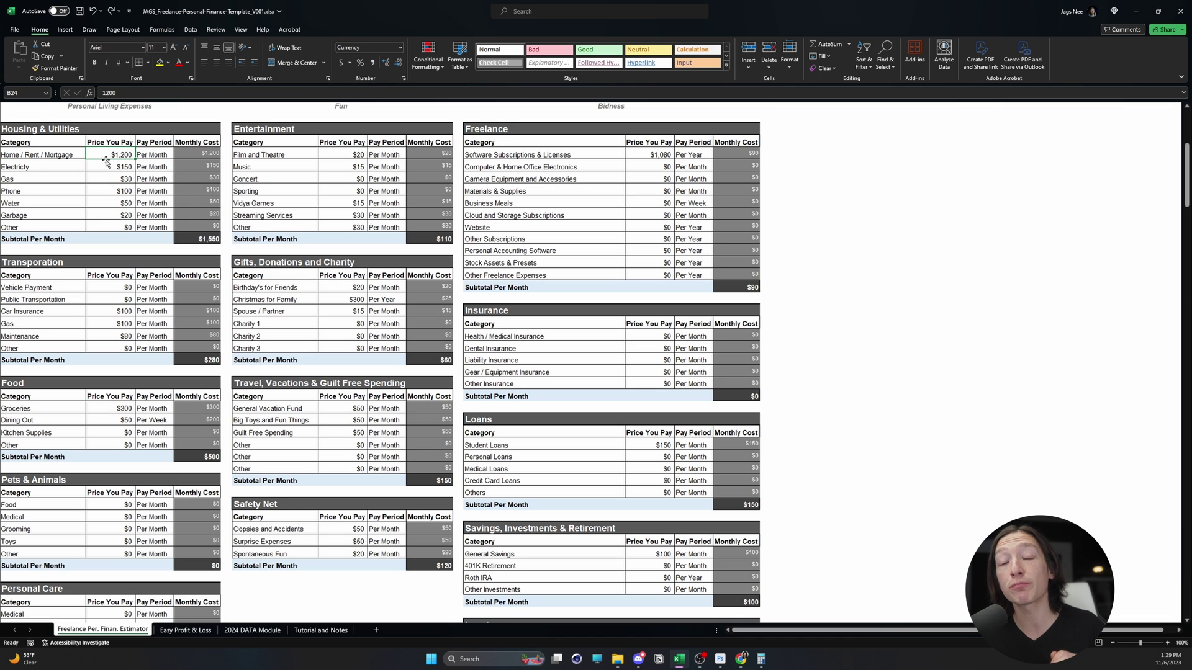
{"action": "left_click", "coordinate": [155, 142]}
{"action": "left_click", "coordinate": [156, 159]}
{"action": "left_click", "coordinate": [178, 156]}
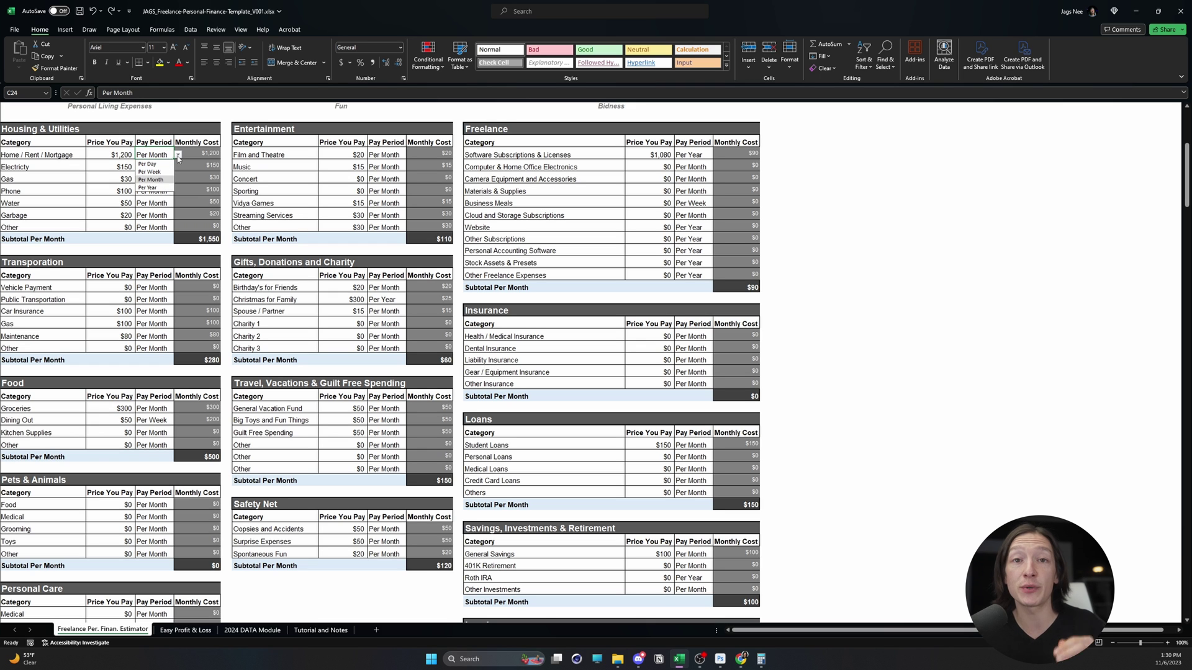
{"action": "left_click", "coordinate": [152, 180]}
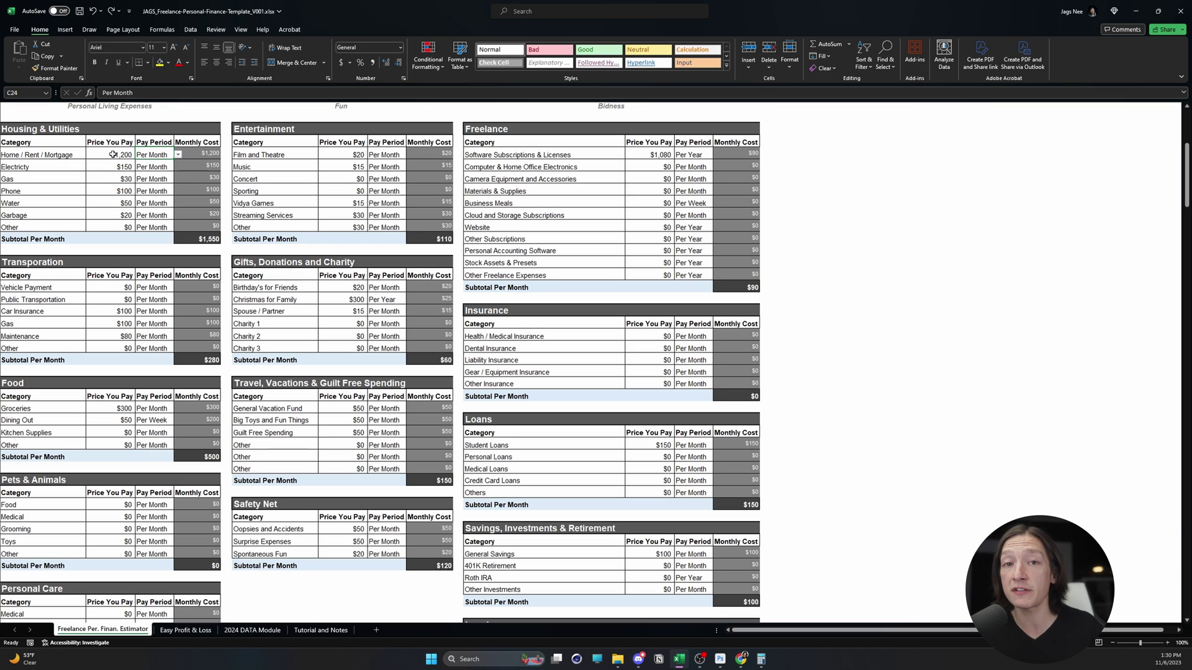
{"action": "left_click", "coordinate": [112, 154]}
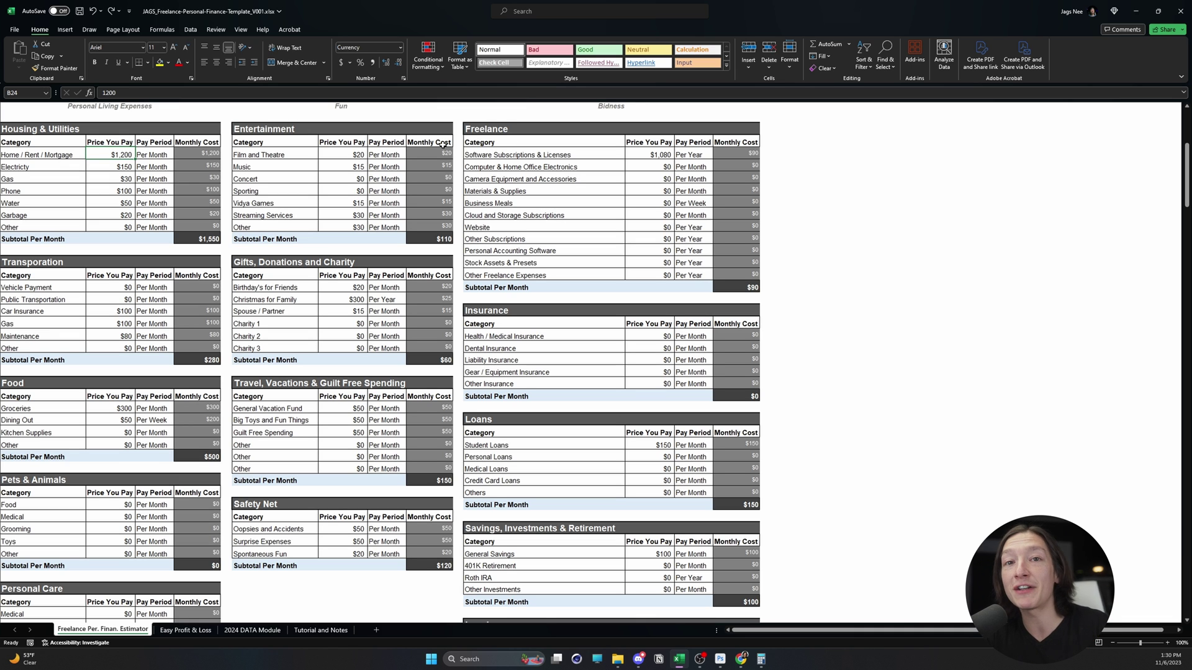
{"action": "type", "text": "2000"}
{"action": "key", "text": "Return"}
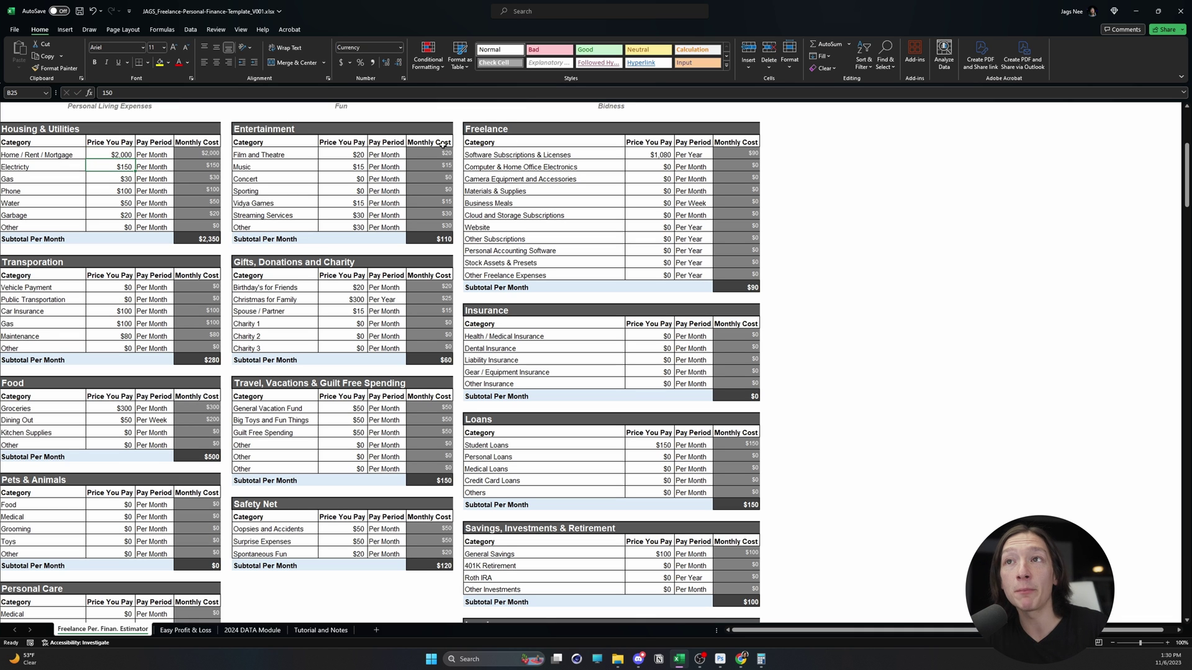
{"action": "left_click", "coordinate": [193, 155]}
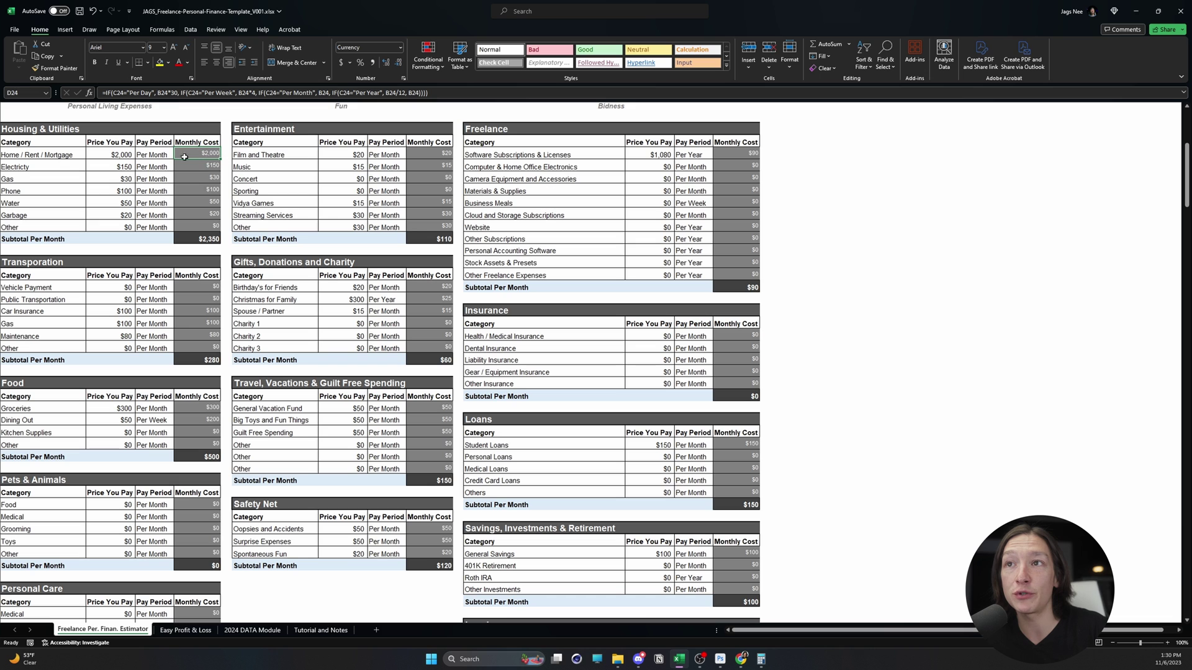
{"action": "left_click_drag", "start_coordinate": [43, 129], "coordinate": [197, 235]}
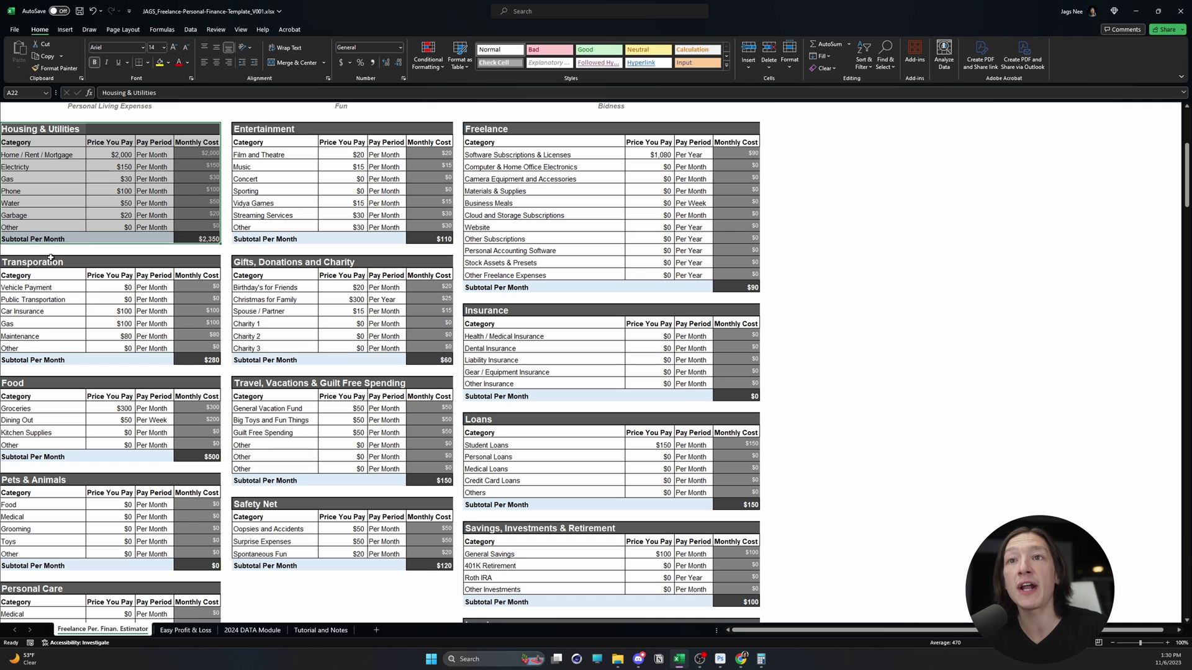
{"action": "left_click_drag", "start_coordinate": [41, 263], "coordinate": [199, 362]}
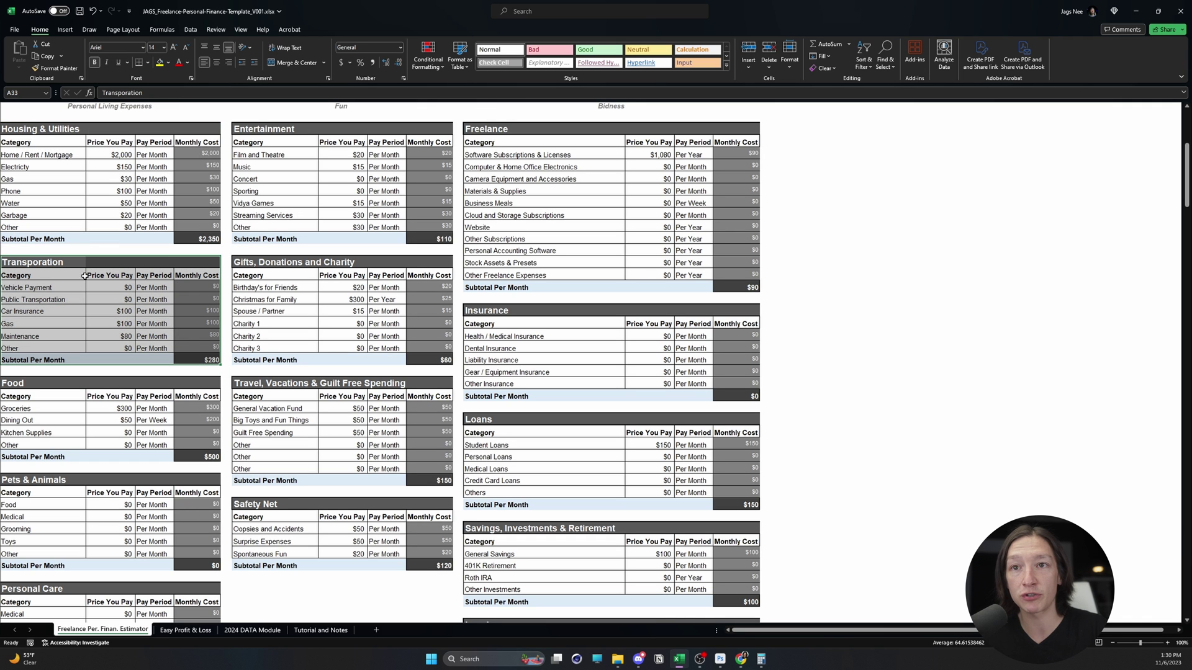
{"action": "left_click", "coordinate": [33, 385]}
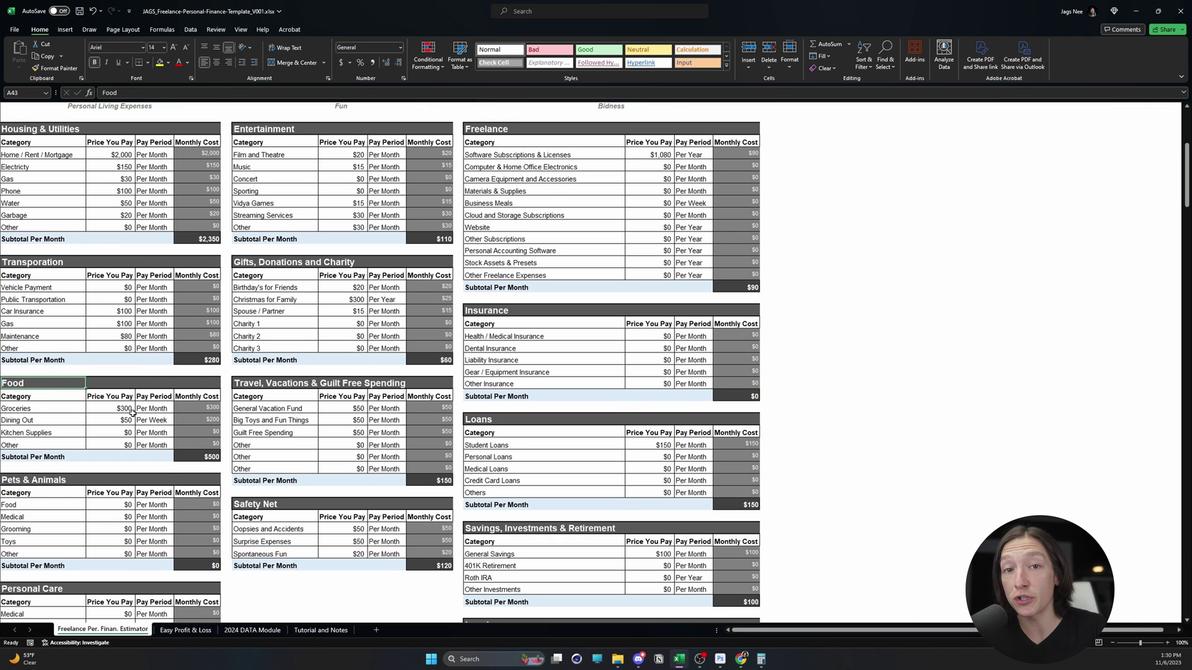
{"action": "scroll", "coordinate": [114, 414], "scroll_direction": "down", "scroll_amount": 2}
{"action": "scroll", "coordinate": [132, 430], "scroll_direction": "down", "scroll_amount": 3}
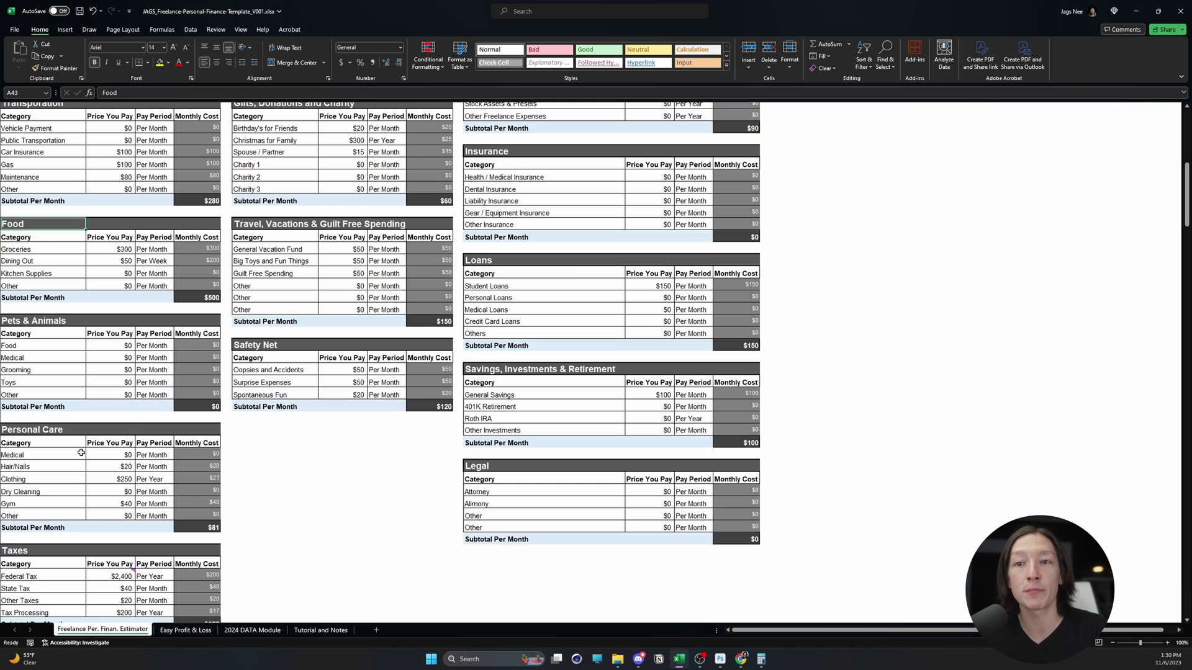
{"action": "scroll", "coordinate": [108, 457], "scroll_direction": "down", "scroll_amount": 3}
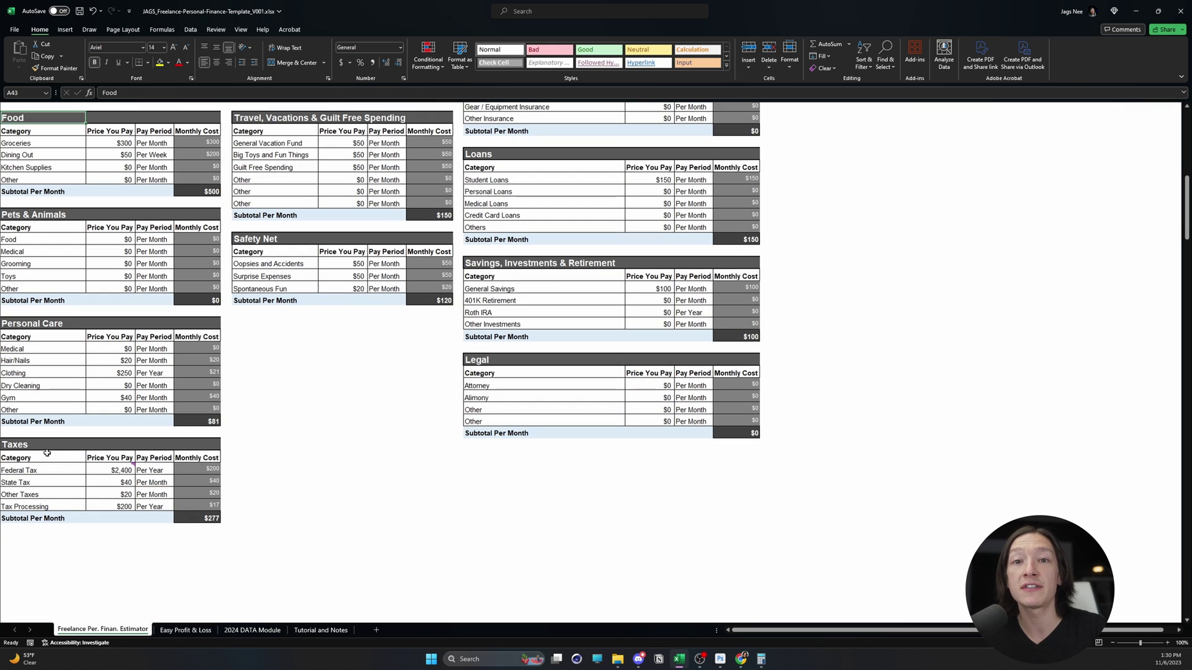
{"action": "left_click_drag", "start_coordinate": [49, 459], "coordinate": [245, 491]}
{"action": "left_click", "coordinate": [291, 463]}
{"action": "scroll", "coordinate": [280, 434], "scroll_direction": "up", "scroll_amount": 6}
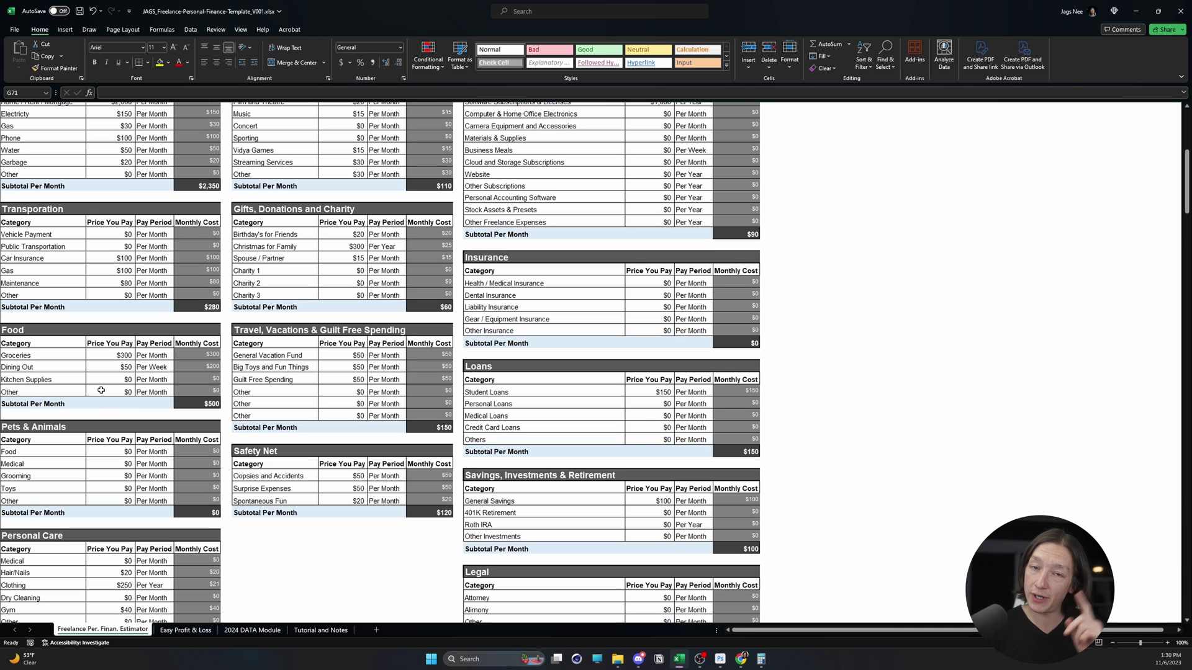
{"action": "scroll", "coordinate": [105, 385], "scroll_direction": "down", "scroll_amount": 5}
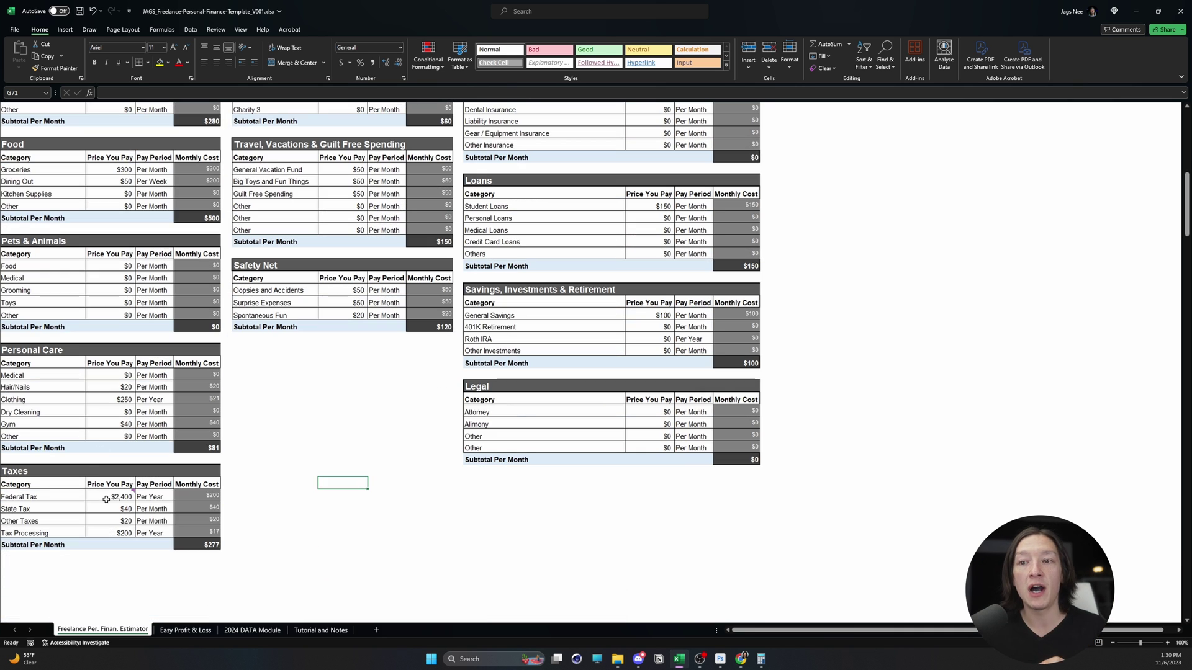
{"action": "left_click", "coordinate": [106, 498]}
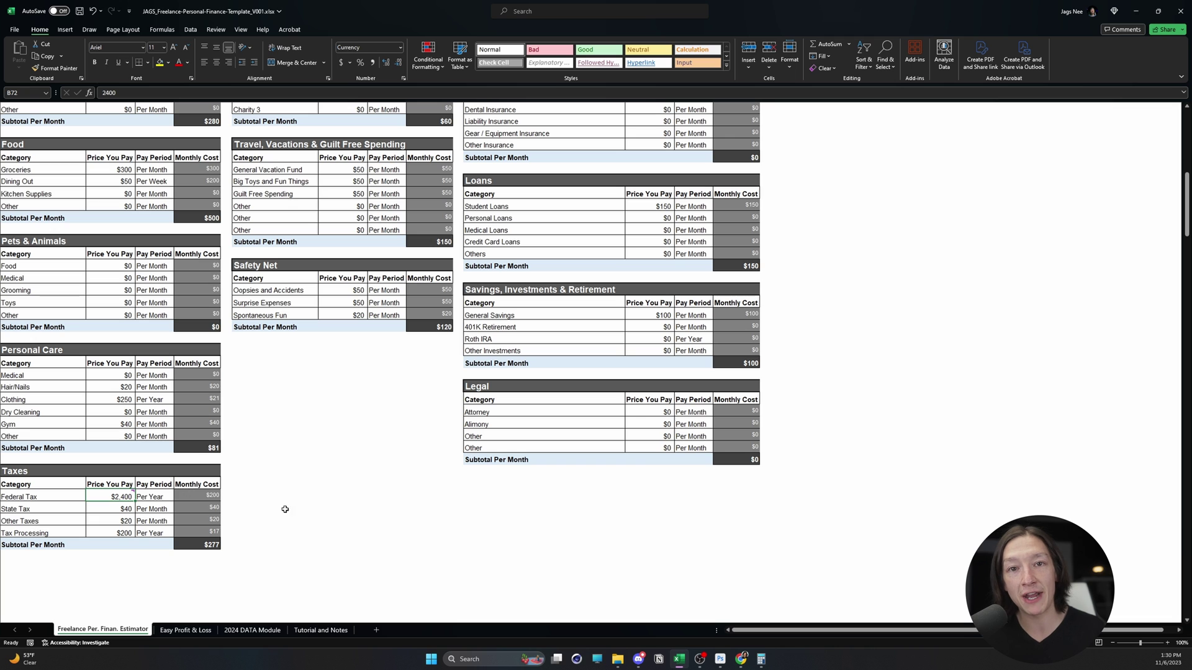
{"action": "mouse_move", "coordinate": [107, 492]}
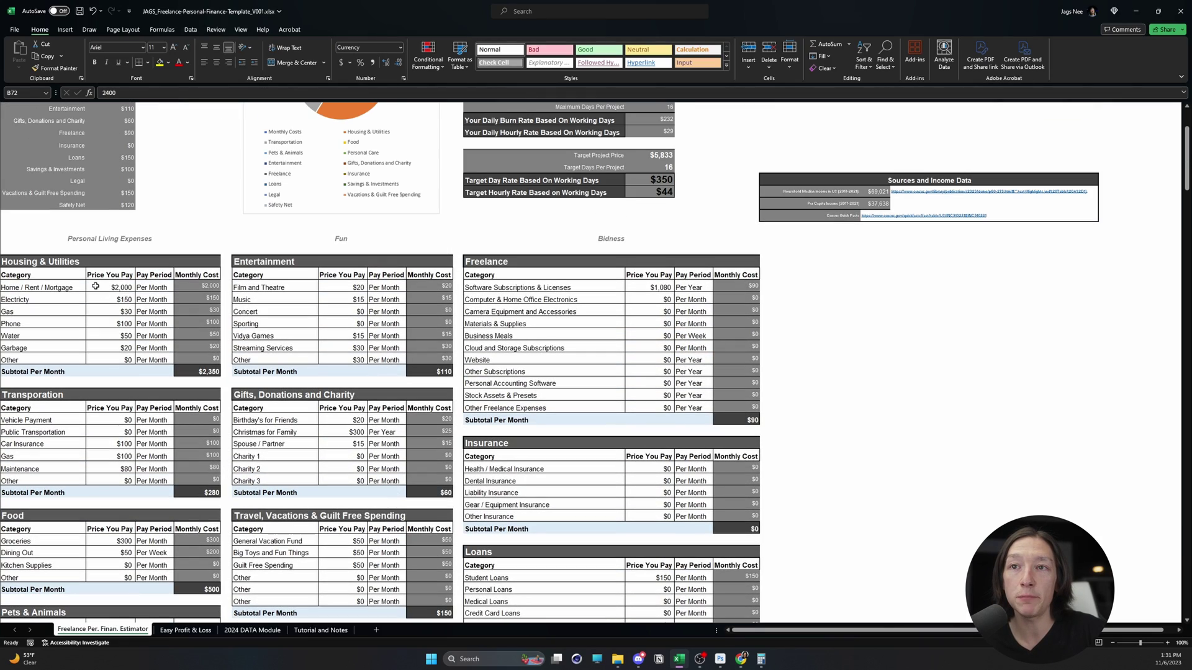
- Enter $200 as the Business Meals price in the Freelance table
{"action": "left_click", "coordinate": [96, 287]}
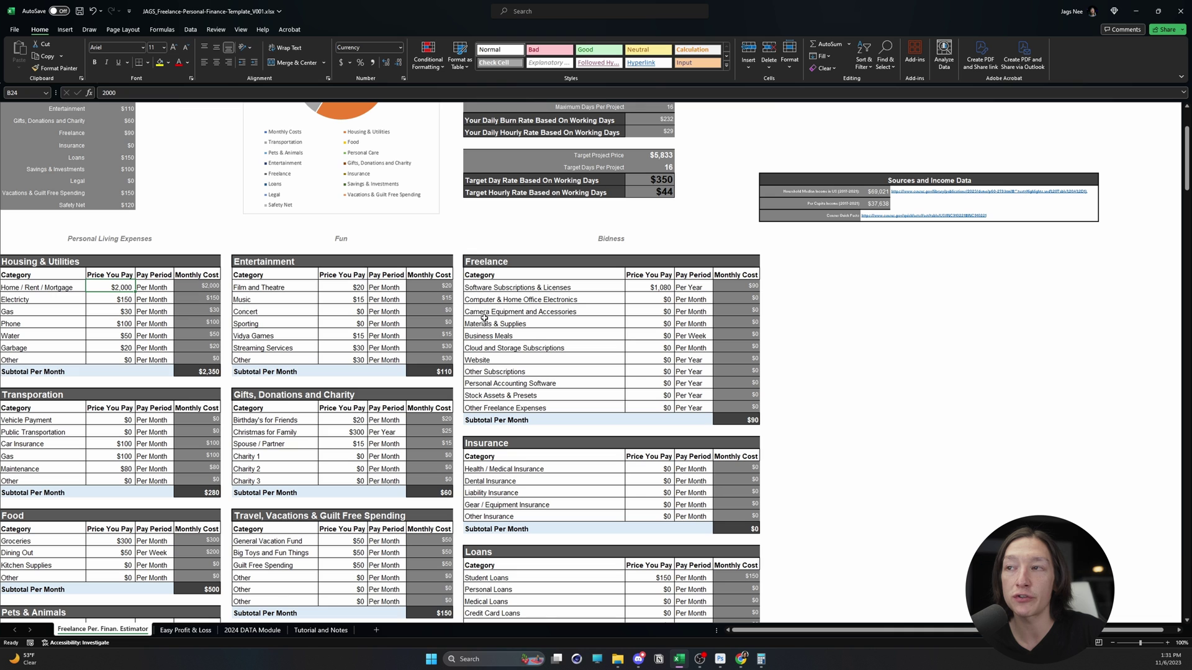
{"action": "left_click", "coordinate": [535, 291]}
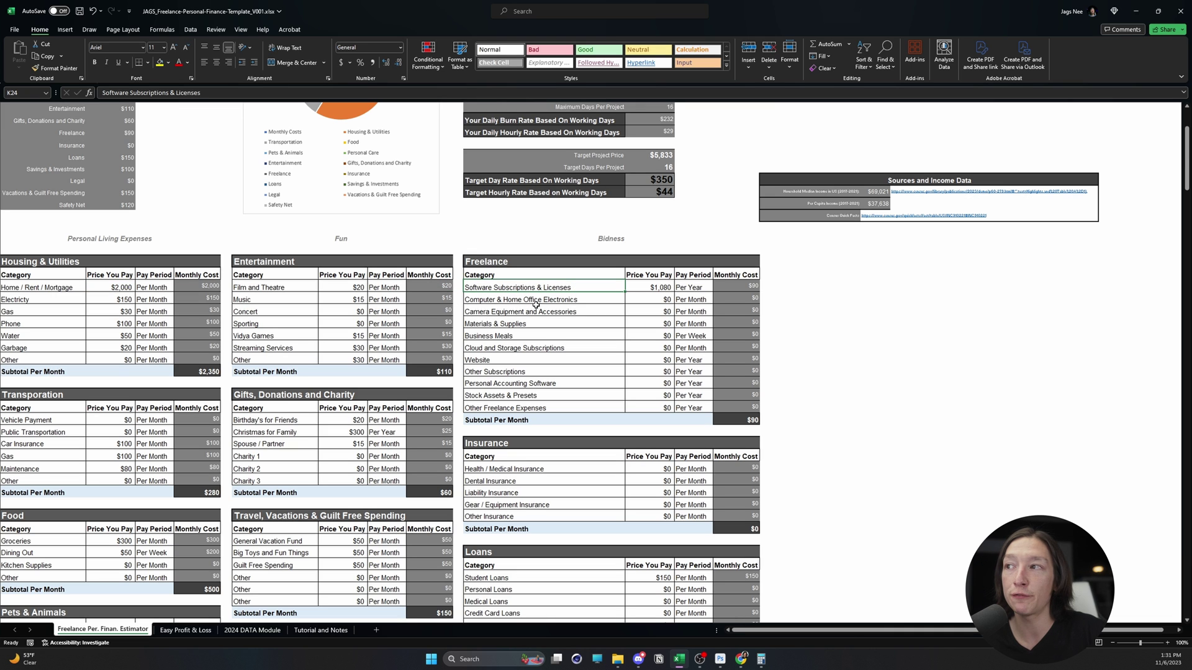
{"action": "left_click", "coordinate": [503, 335]}
{"action": "left_click", "coordinate": [661, 336]}
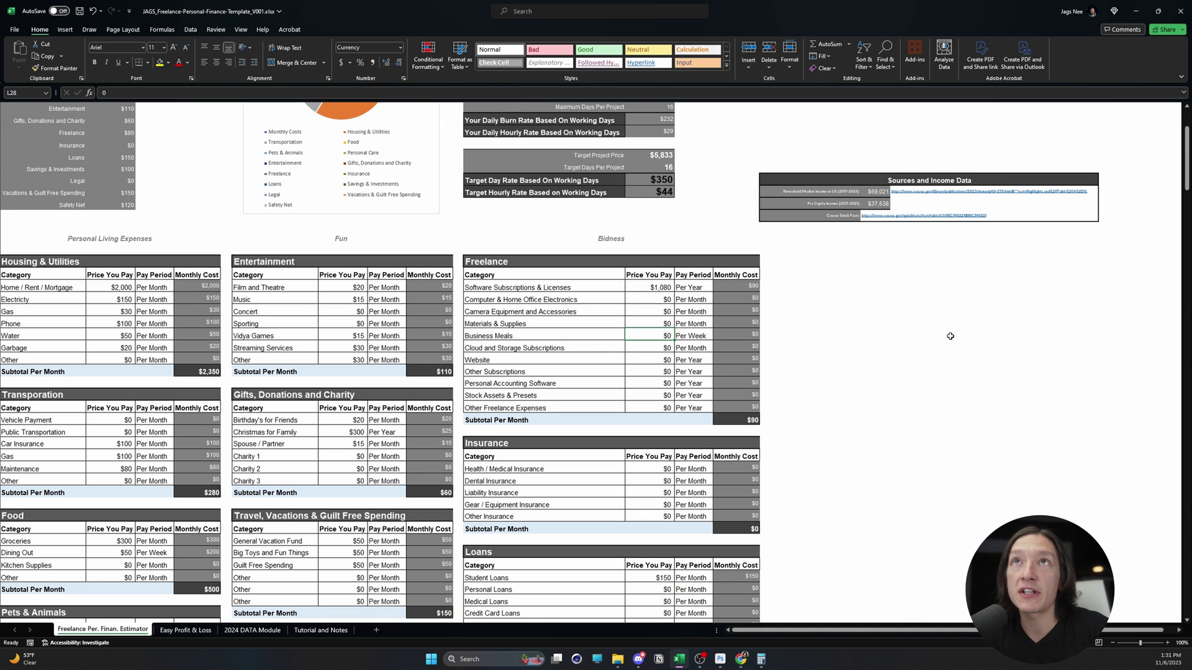
{"action": "type", "text": "200"}
{"action": "key", "text": "Return"}
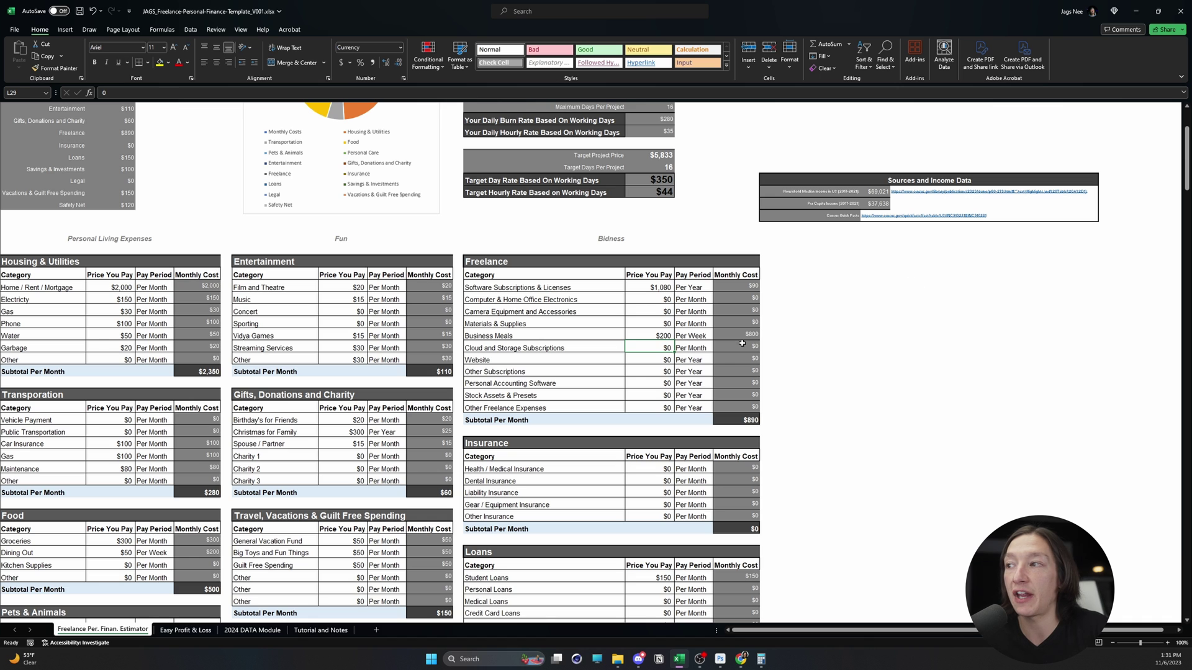
{"action": "left_click", "coordinate": [683, 345]}
{"action": "left_click", "coordinate": [653, 334]}
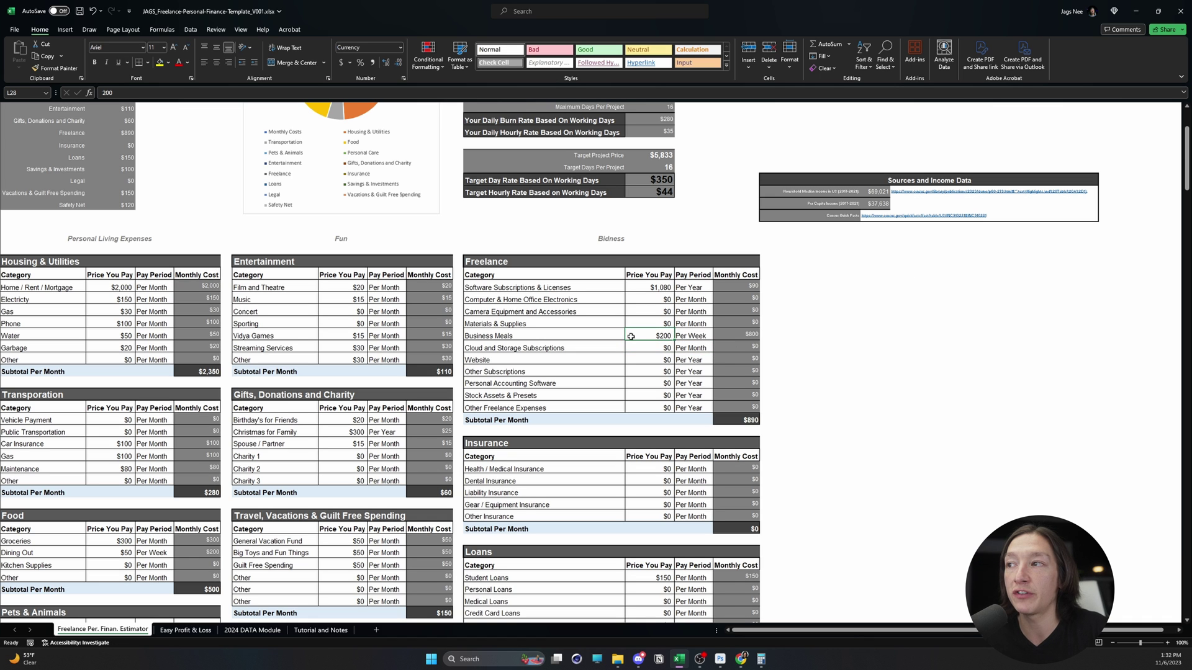
- Set Website to $50 Per Month and check the $940 Freelance subtotal
{"action": "left_click", "coordinate": [580, 361]}
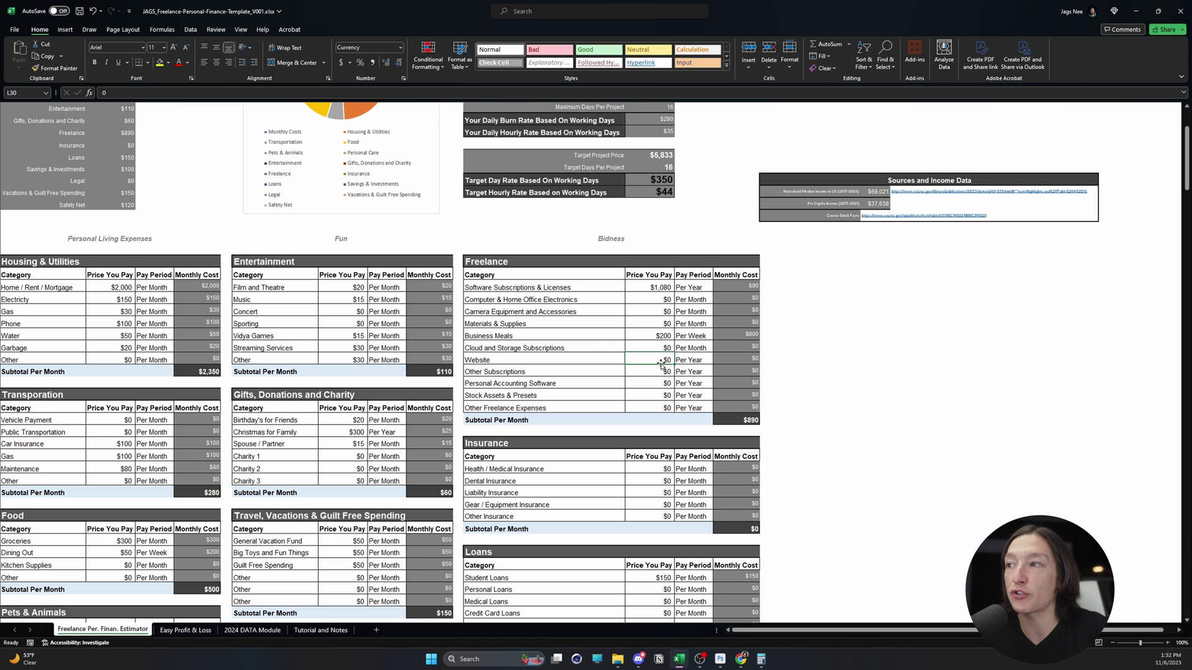
{"action": "type", "text": "50"}
{"action": "key", "text": "Return"}
{"action": "left_click", "coordinate": [689, 360]}
{"action": "left_click", "coordinate": [717, 360]}
{"action": "left_click", "coordinate": [689, 385]}
{"action": "left_click_drag", "start_coordinate": [515, 263], "coordinate": [751, 419]}
{"action": "left_click", "coordinate": [751, 419]}
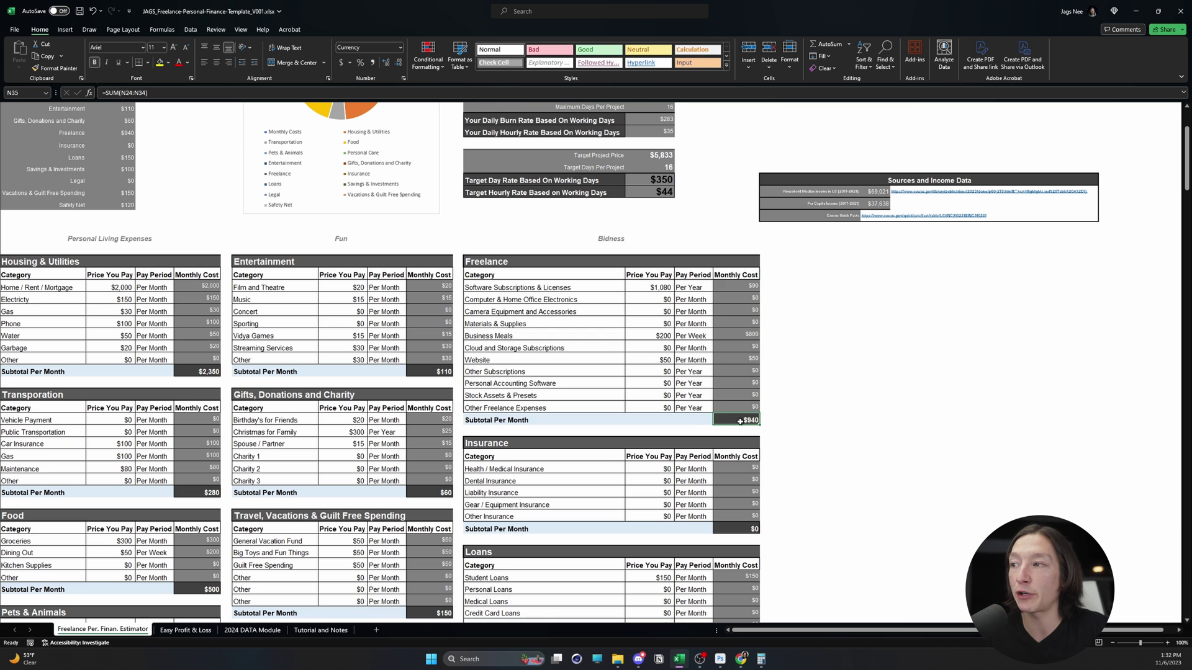
- Enter a $6,500 yearly Roth IRA contribution and check the $642 Savings subtotal
{"action": "scroll", "coordinate": [727, 375], "scroll_direction": "down", "scroll_amount": 7}
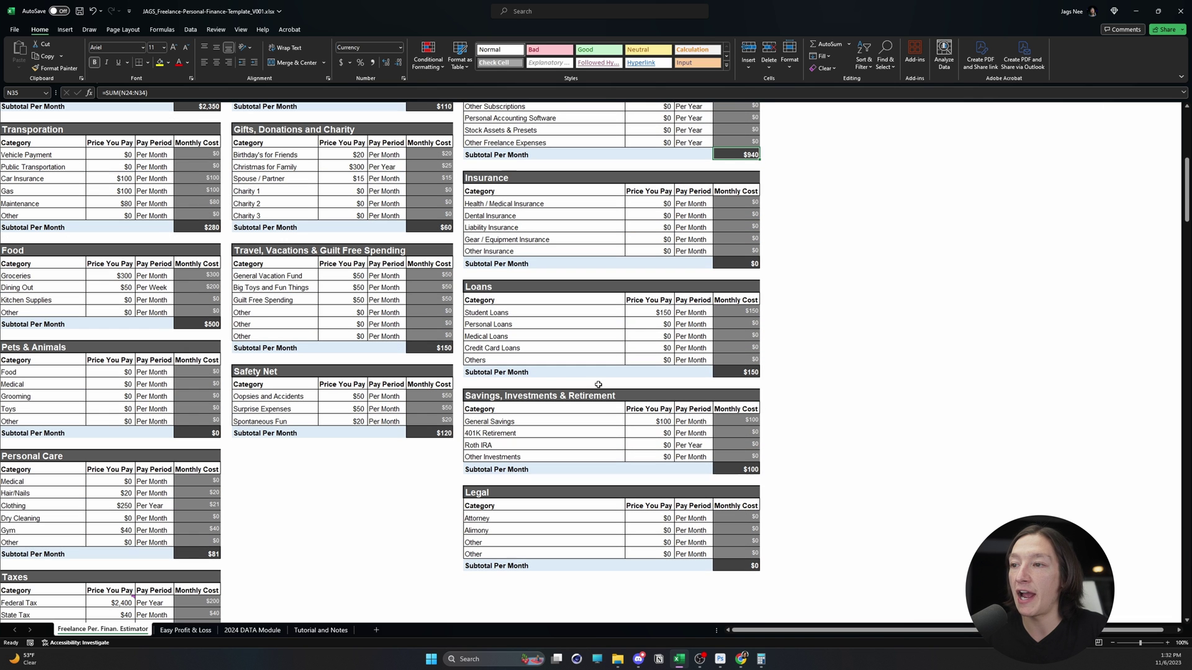
{"action": "left_click", "coordinate": [662, 444]}
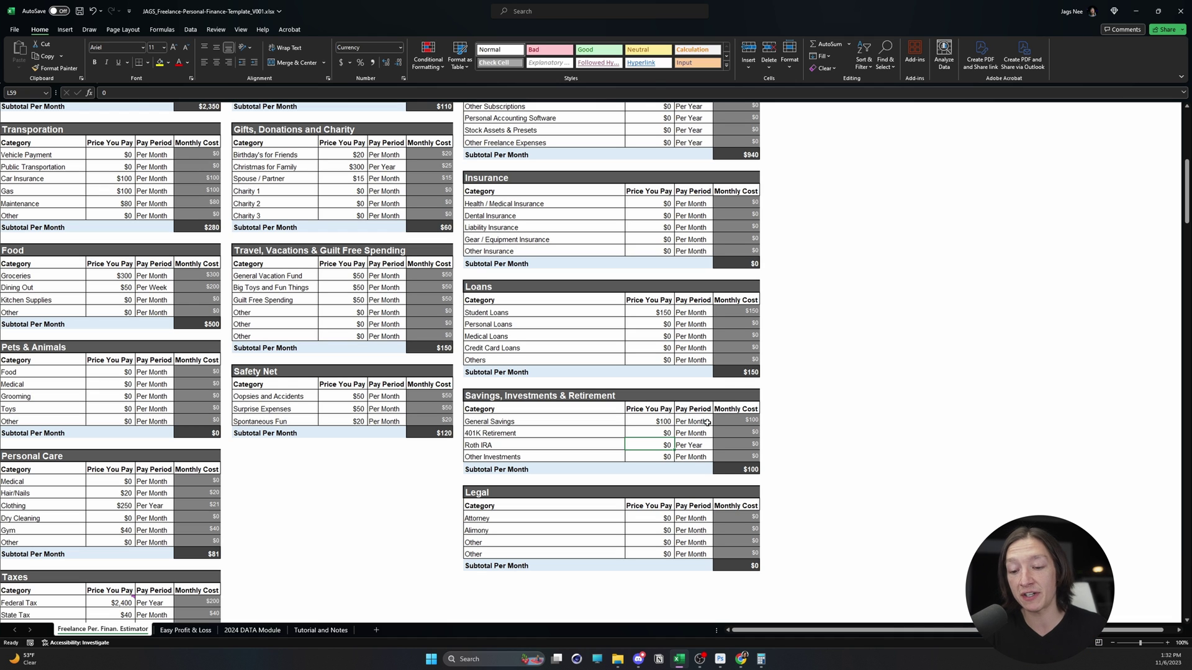
{"action": "type", "text": "6500"}
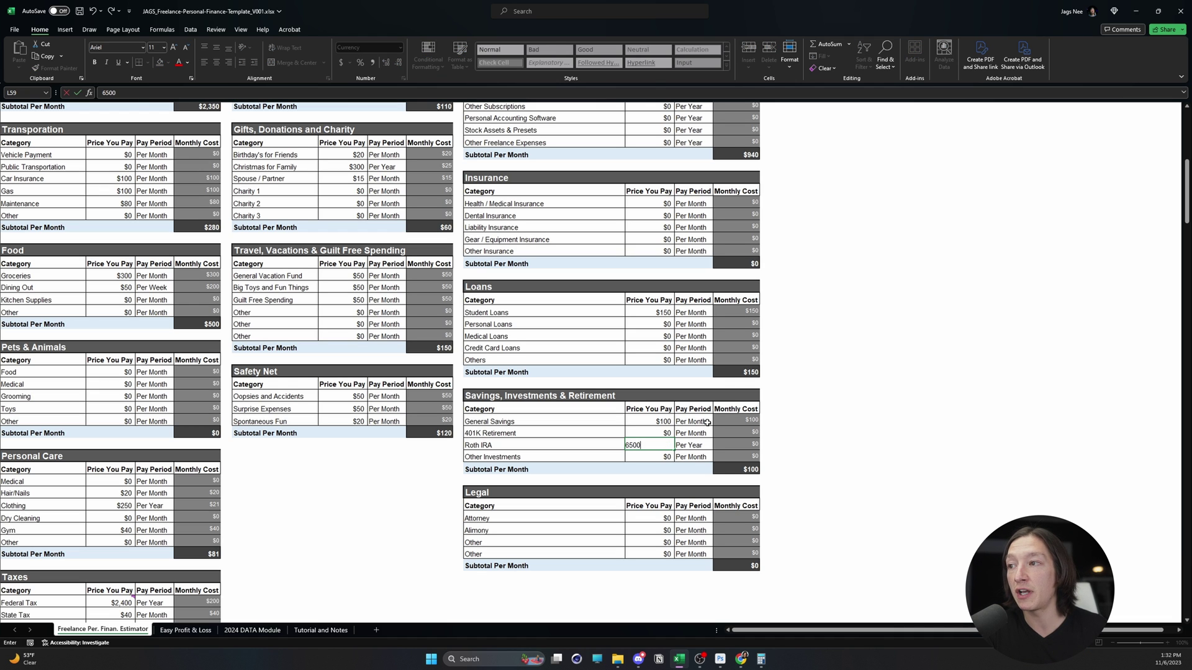
{"action": "key", "text": "Return"}
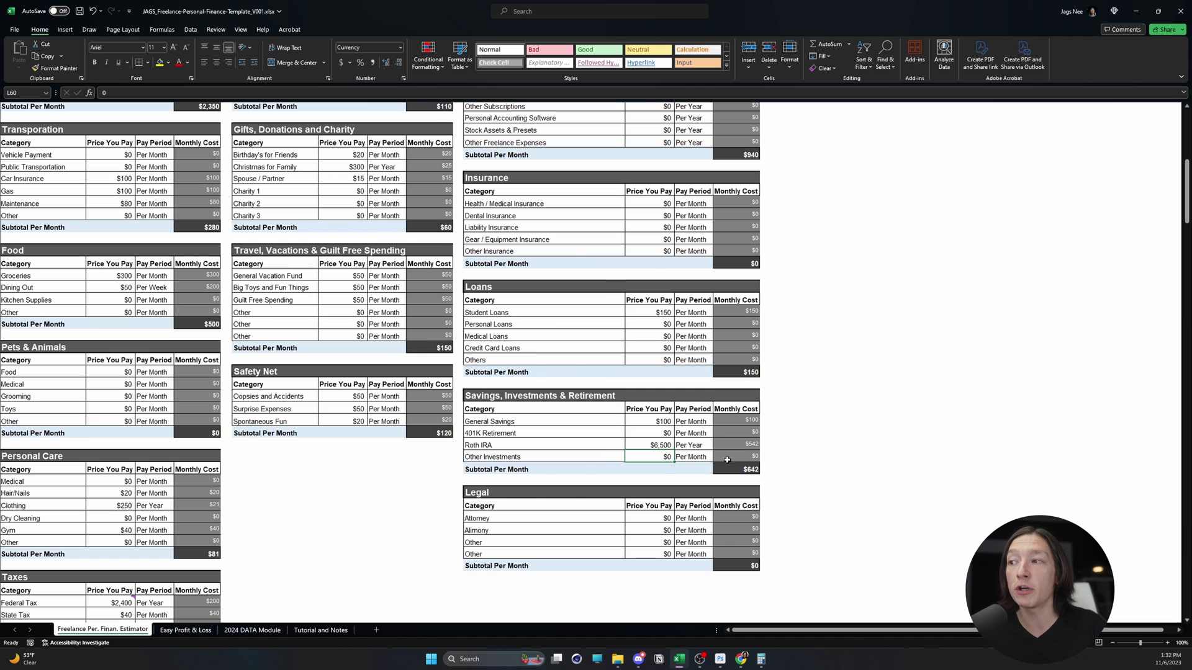
{"action": "key", "text": "Right"}
{"action": "key", "text": "Right"}
{"action": "key", "text": "Down"}
{"action": "left_click_drag", "start_coordinate": [542, 396], "coordinate": [715, 467]}
{"action": "left_click", "coordinate": [743, 470]}
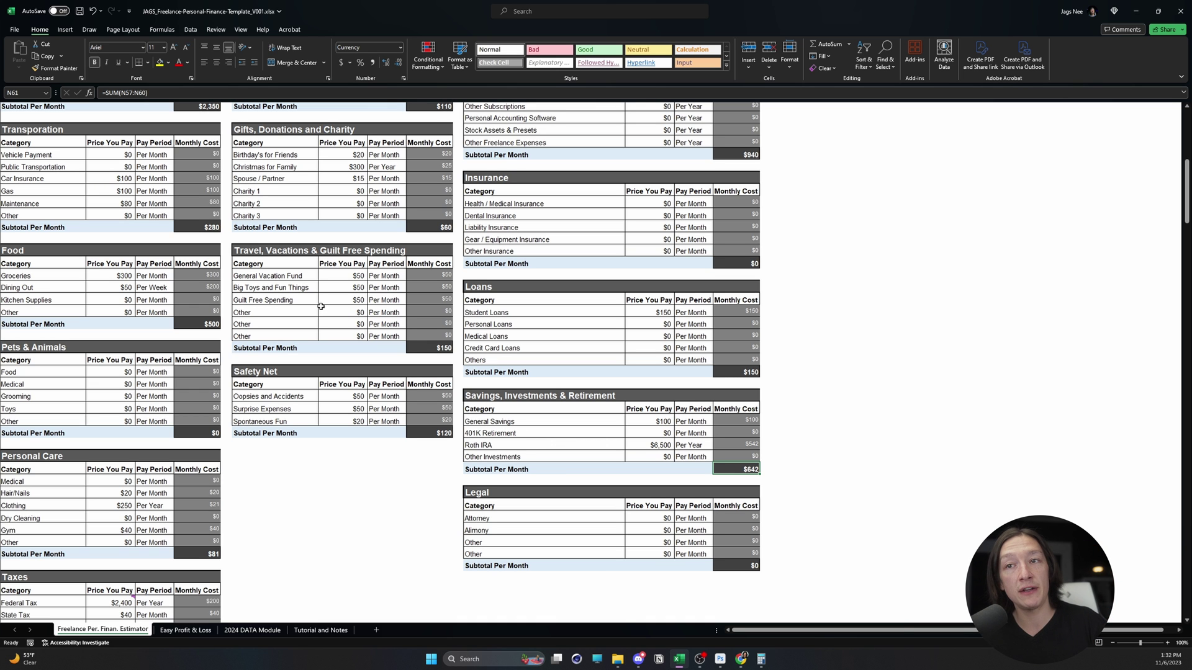
- Check Total Annual Cost of Living, then set Home / Rent / Mortgage to $5,000
{"action": "scroll", "coordinate": [357, 334], "scroll_direction": "up", "scroll_amount": 11}
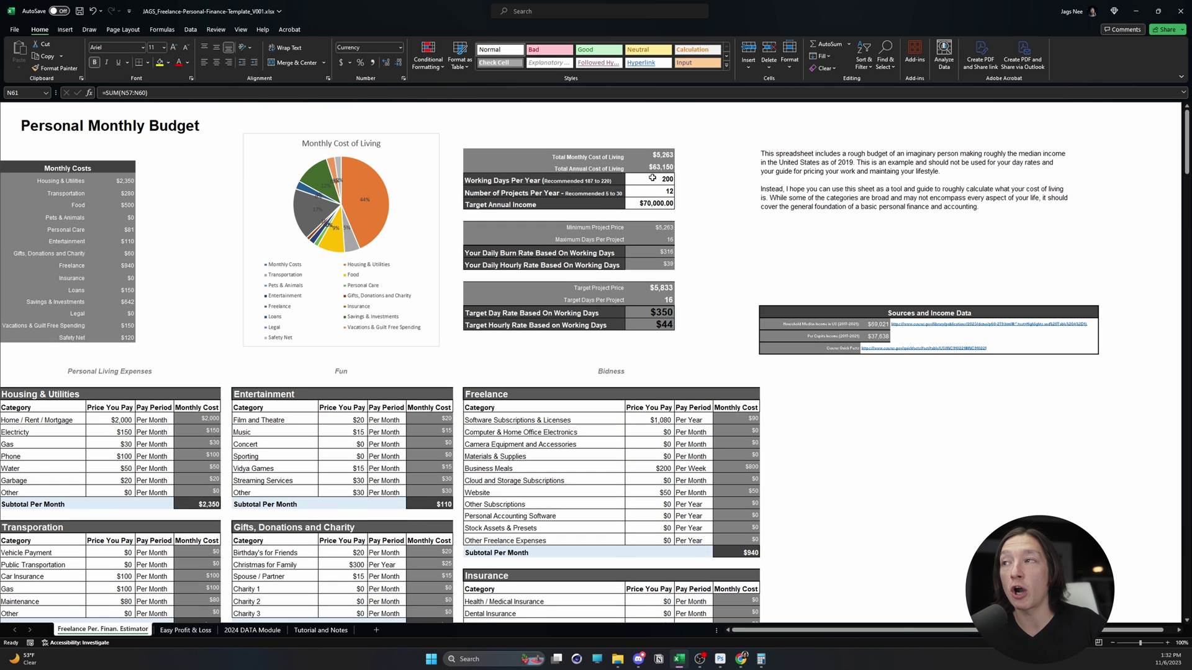
{"action": "left_click", "coordinate": [658, 166]}
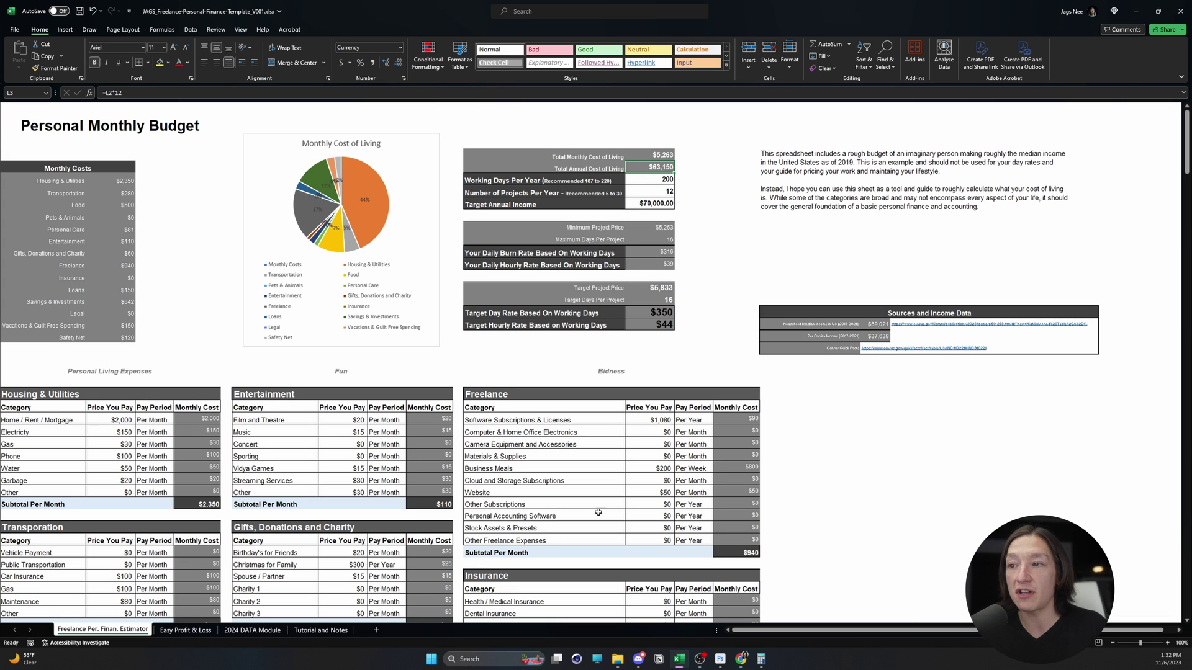
{"action": "left_click", "coordinate": [114, 419]}
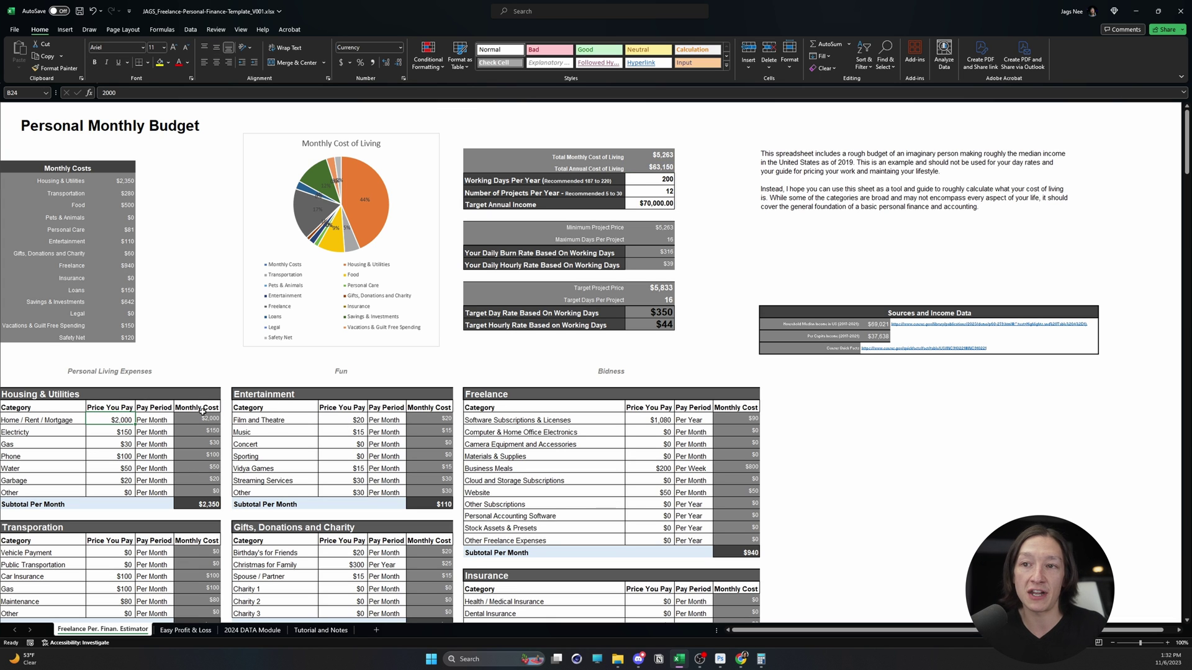
{"action": "type", "text": "50"}
{"action": "key", "text": "Return"}
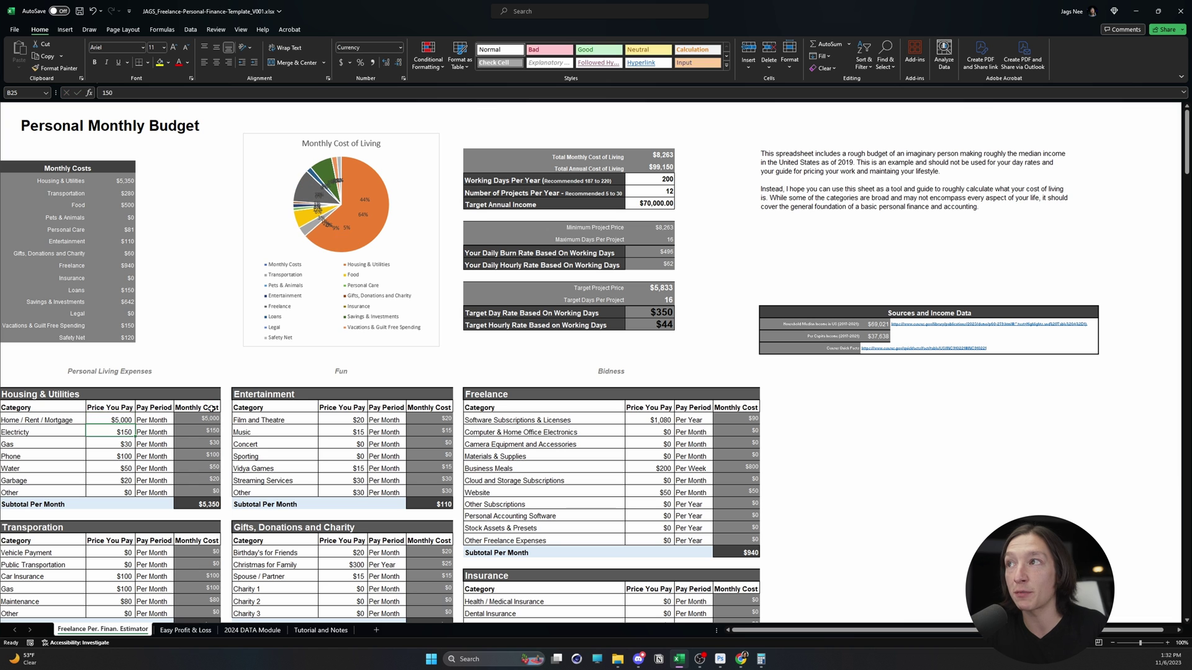